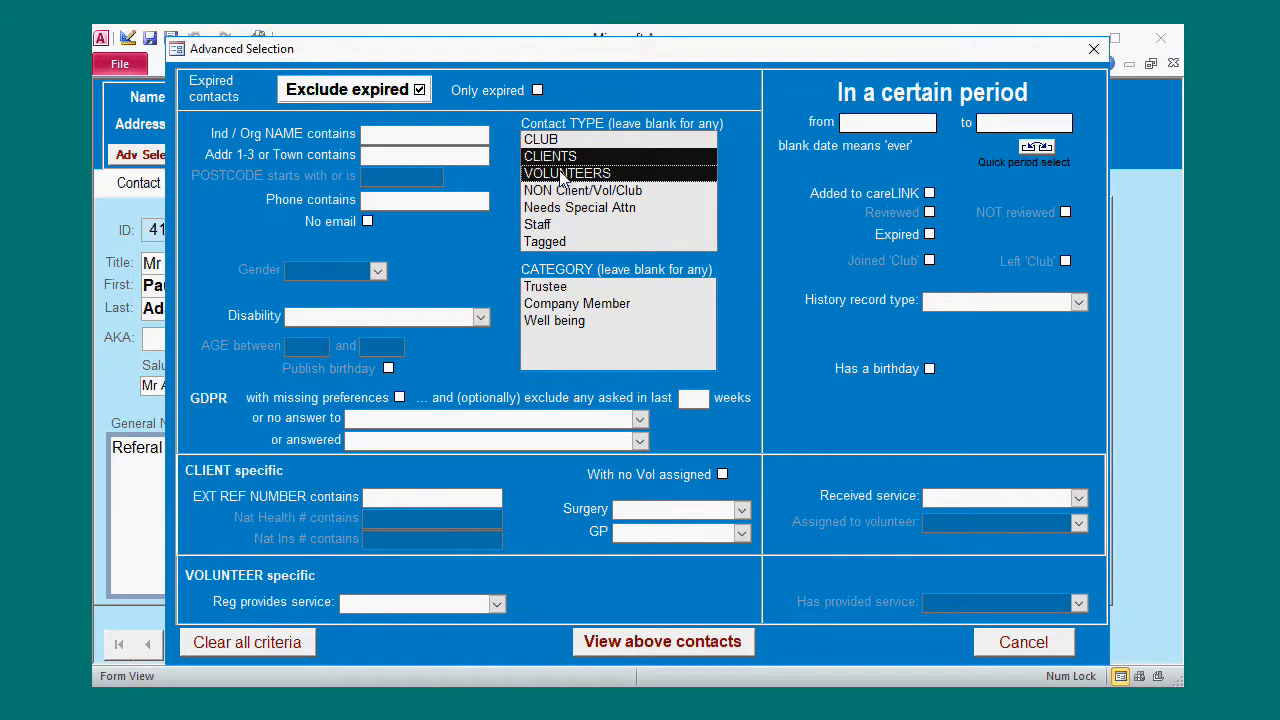
Step: View the active contacts of the types CLIENTS and VOLUNTEERS, leaving out the expired ones
{"action": "left_click", "coordinate": [650, 641]}
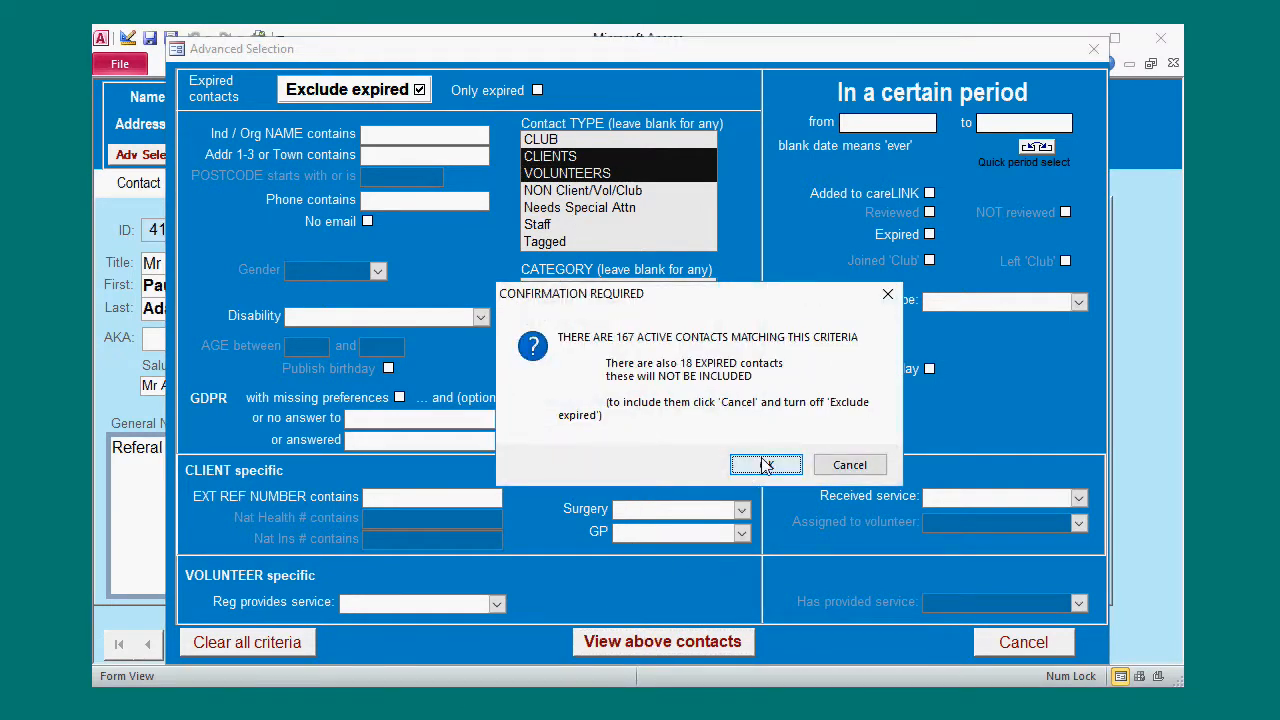
{"action": "left_click", "coordinate": [765, 465]}
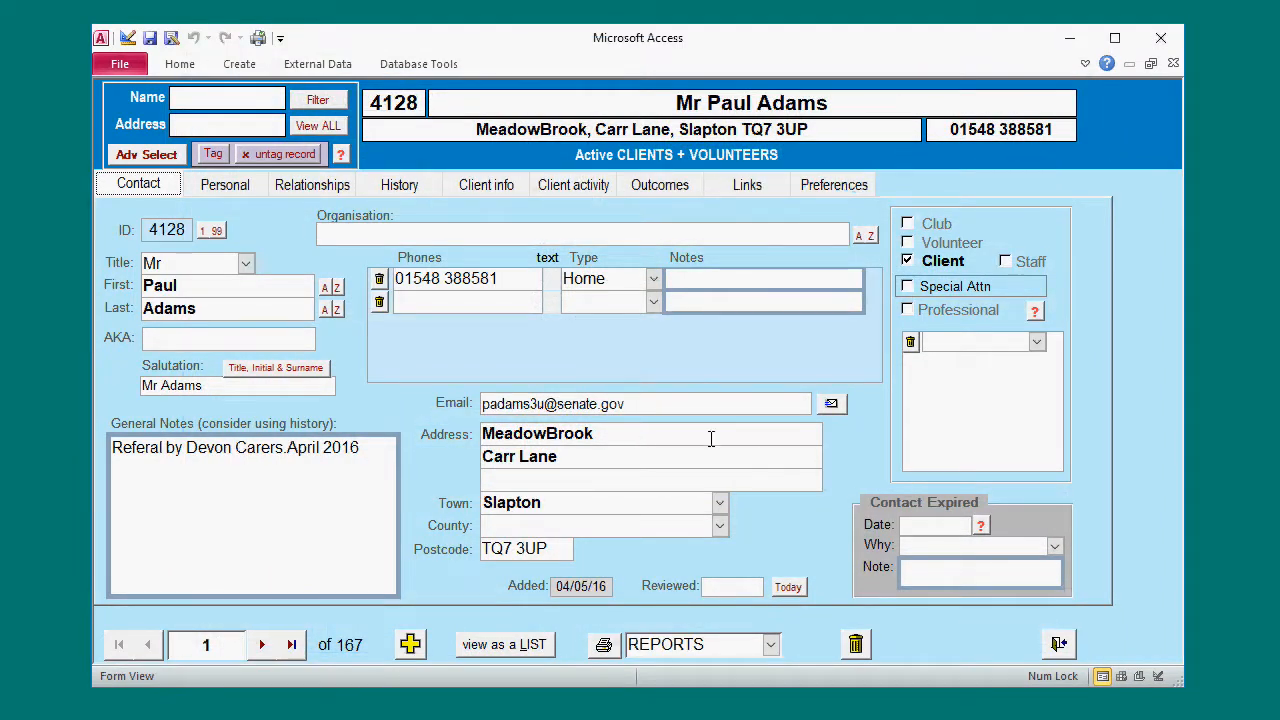
Step: Untag three individual clients from the current selection by moving them to the excluded list, and view the remaining contacts
{"action": "left_click", "coordinate": [213, 154]}
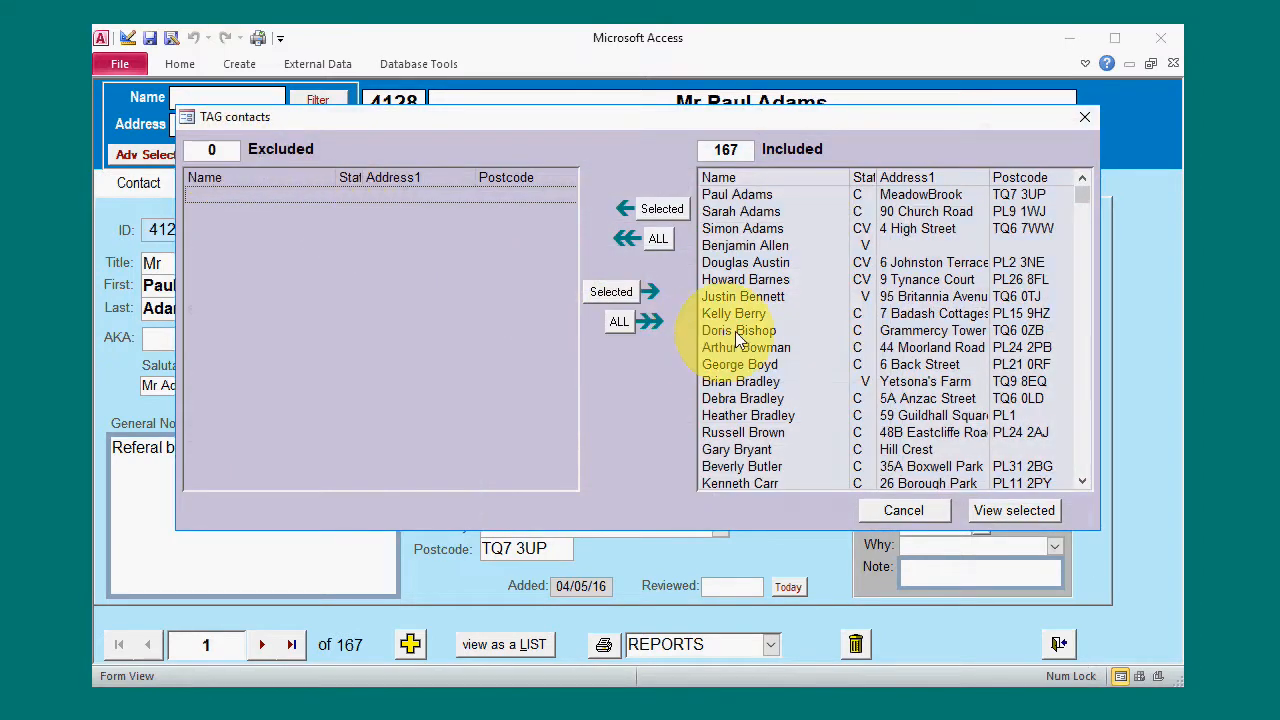
{"action": "double_click", "coordinate": [752, 332]}
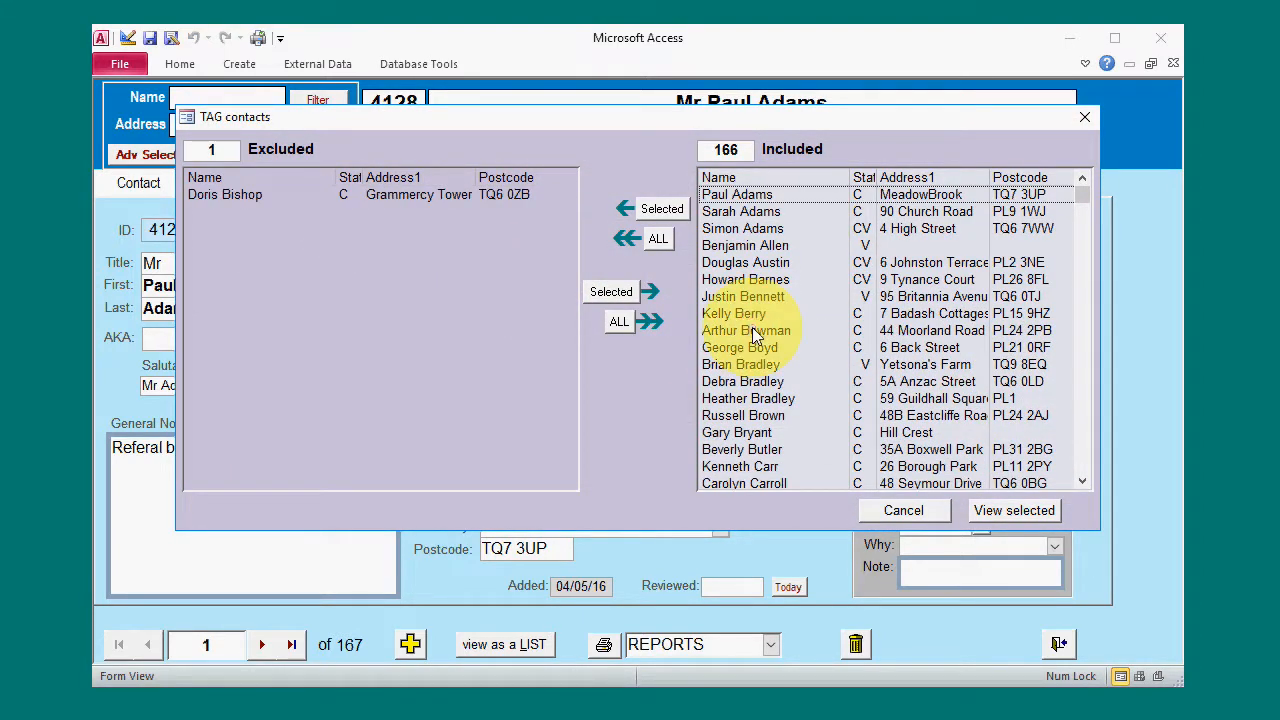
{"action": "double_click", "coordinate": [766, 399]}
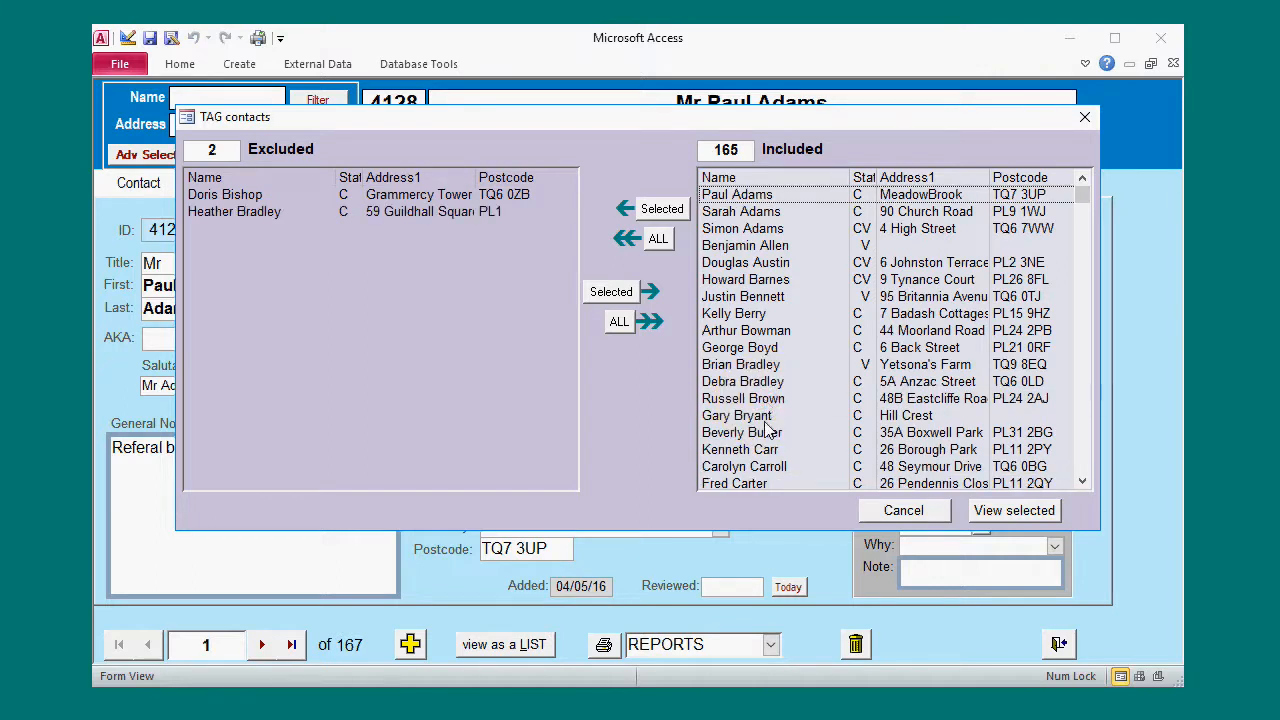
{"action": "scroll", "coordinate": [770, 465], "scroll_direction": "down", "scroll_amount": 4}
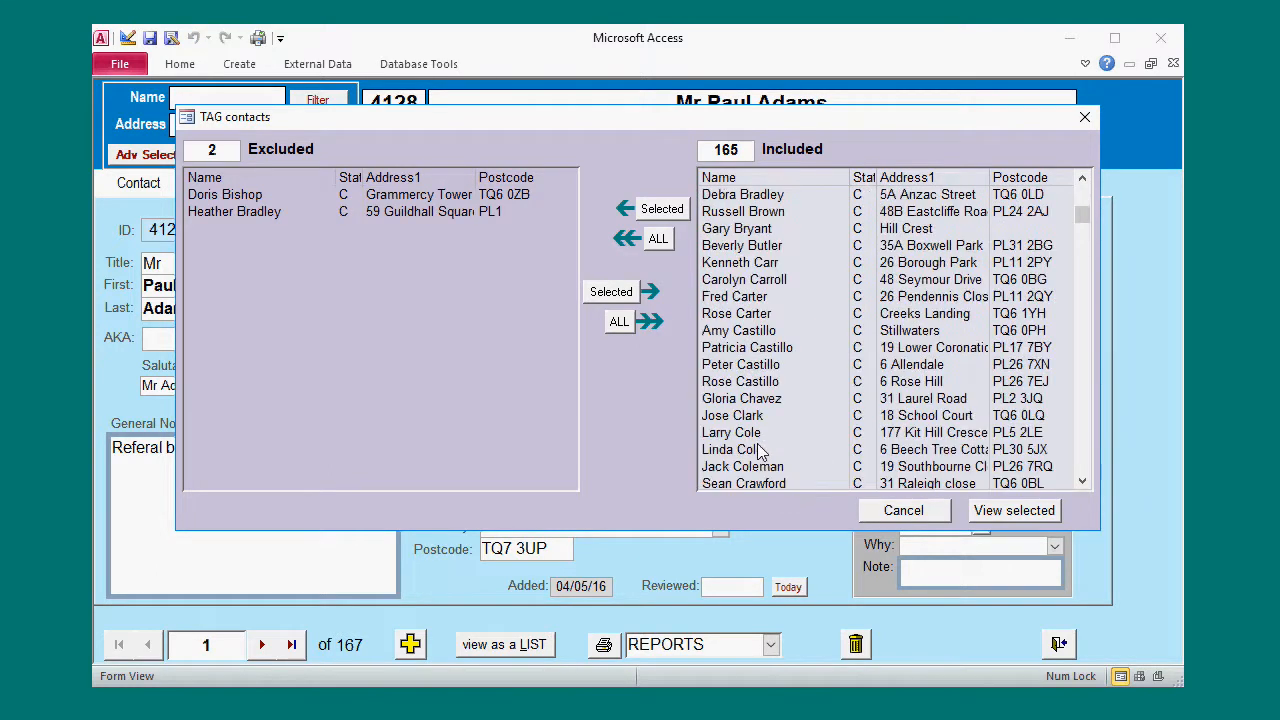
{"action": "double_click", "coordinate": [760, 440]}
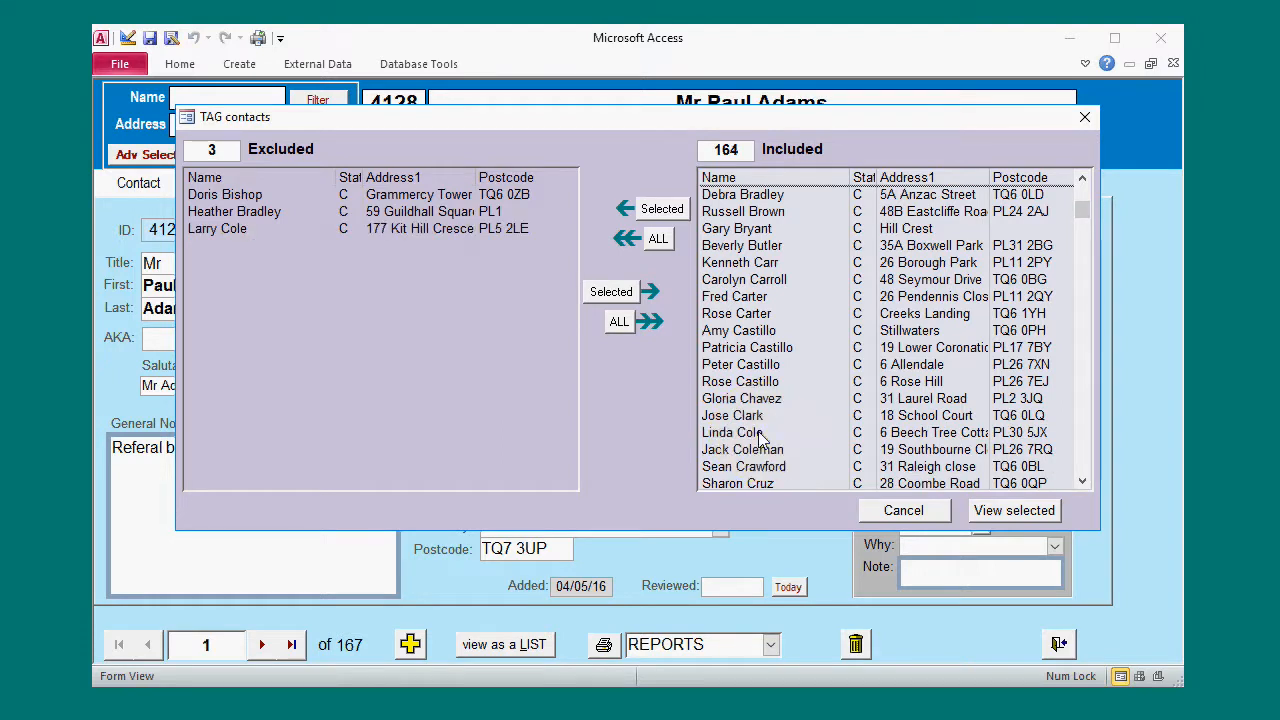
{"action": "left_click", "coordinate": [996, 511]}
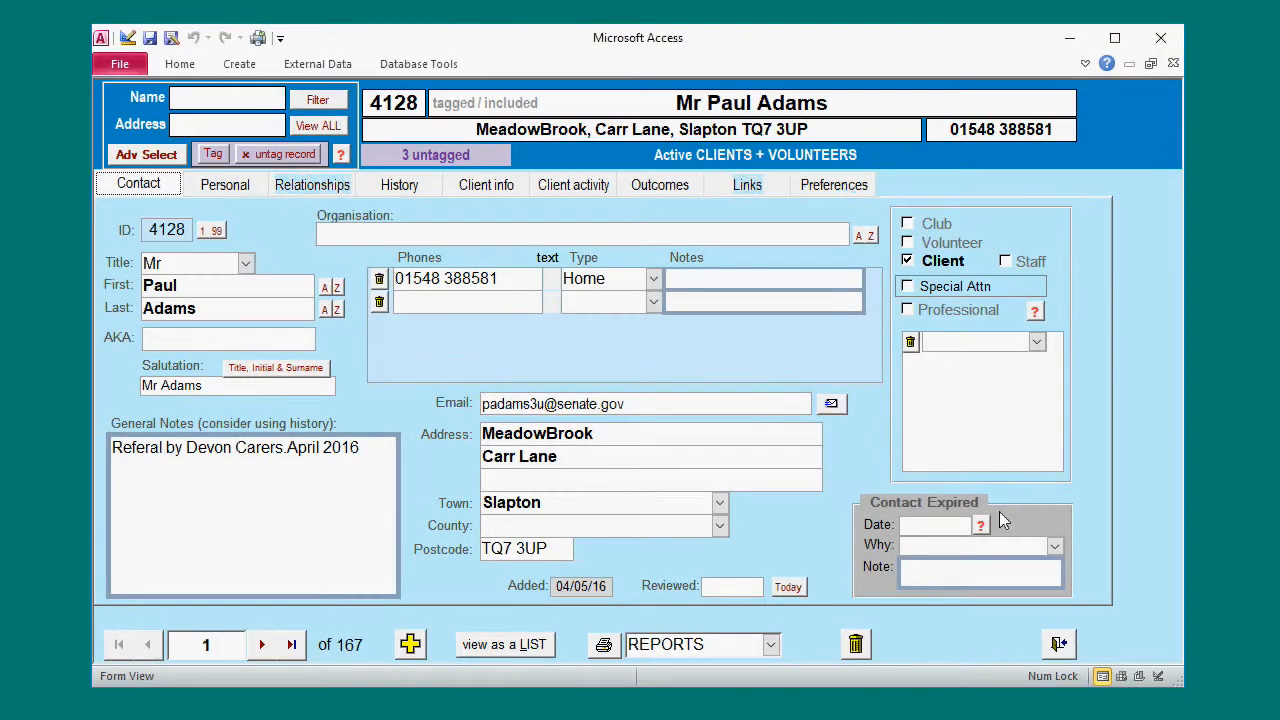
Step: Start a postal-only mailing for the selected contacts and require the Fundraising mailings permission
{"action": "left_click", "coordinate": [605, 643]}
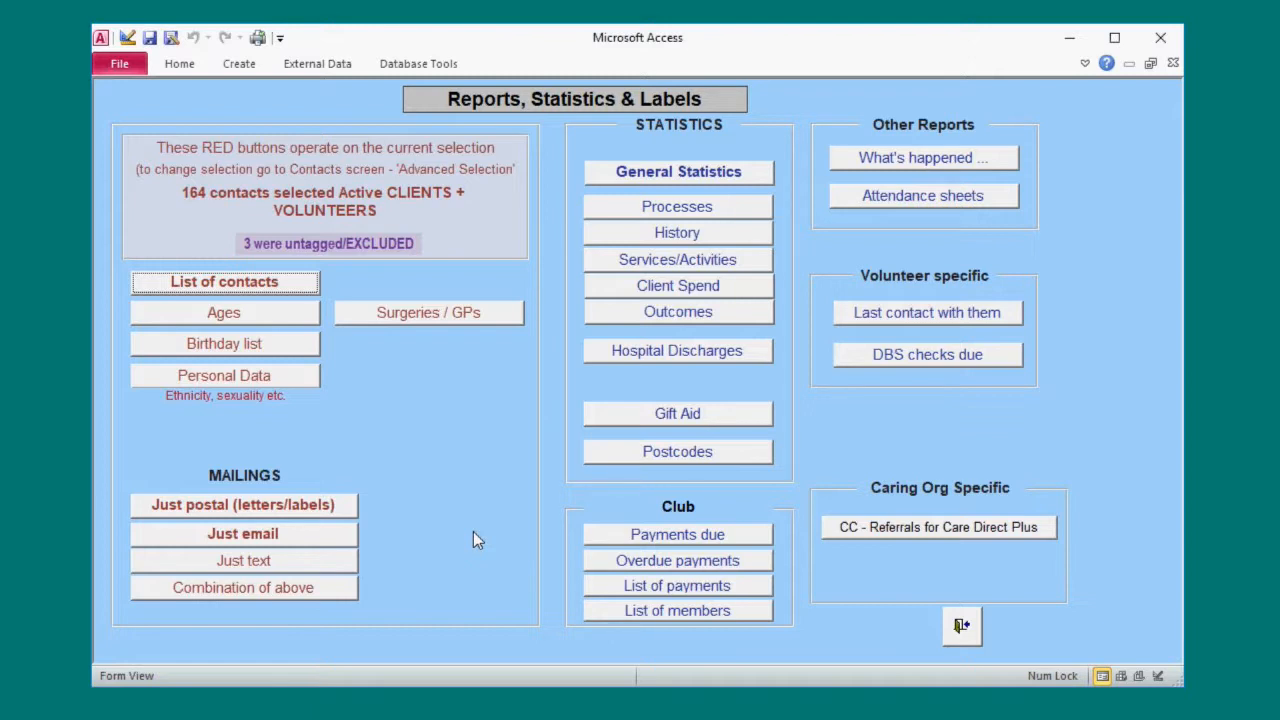
{"action": "left_click", "coordinate": [249, 506]}
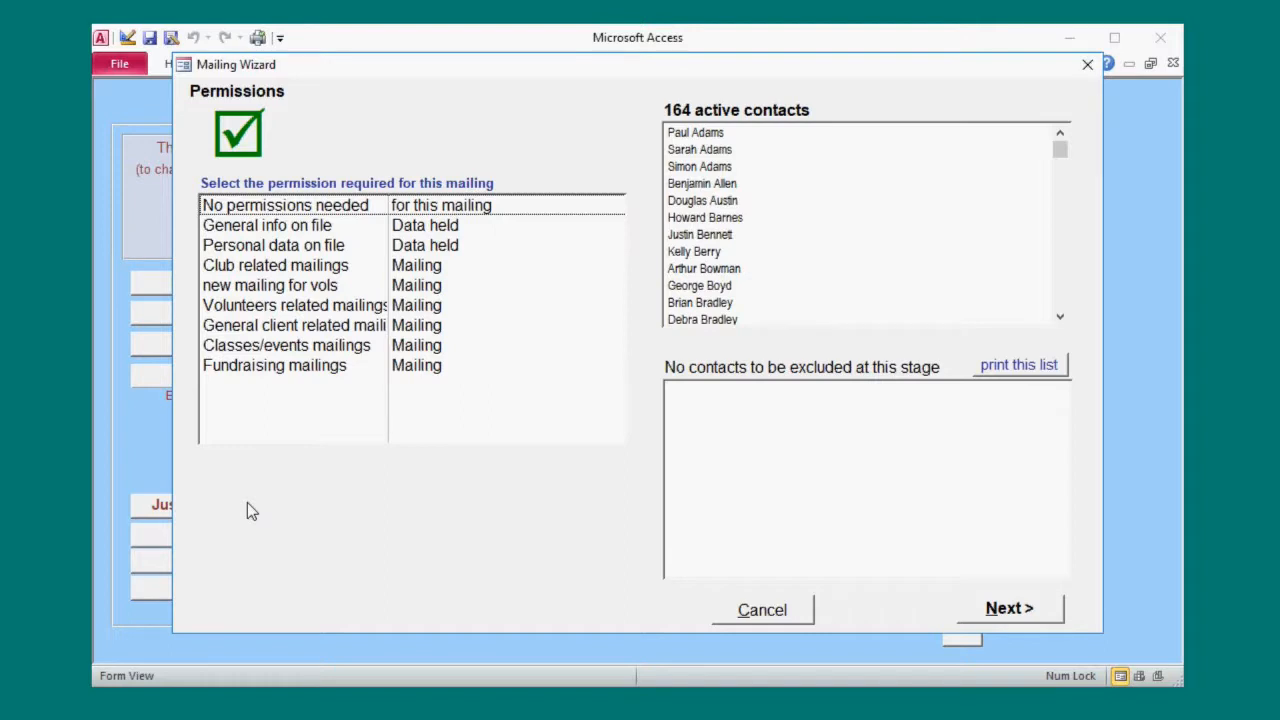
{"action": "left_click", "coordinate": [279, 371]}
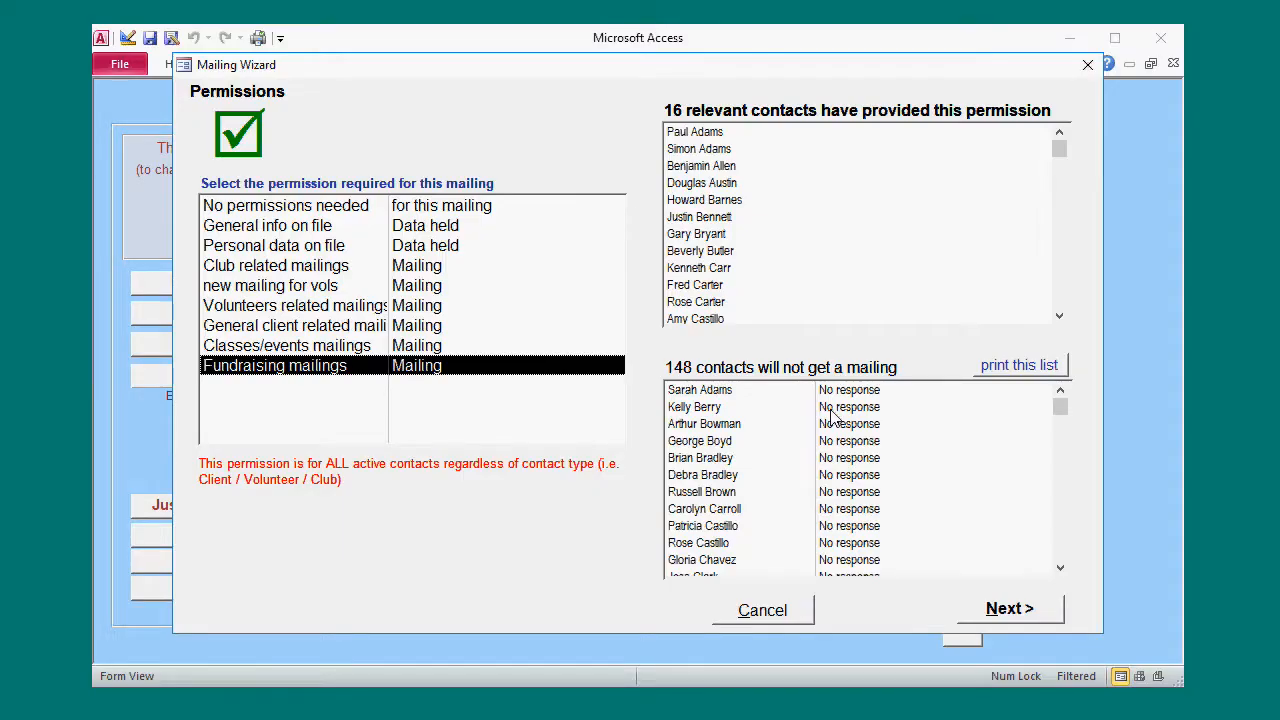
{"action": "left_click", "coordinate": [1010, 610]}
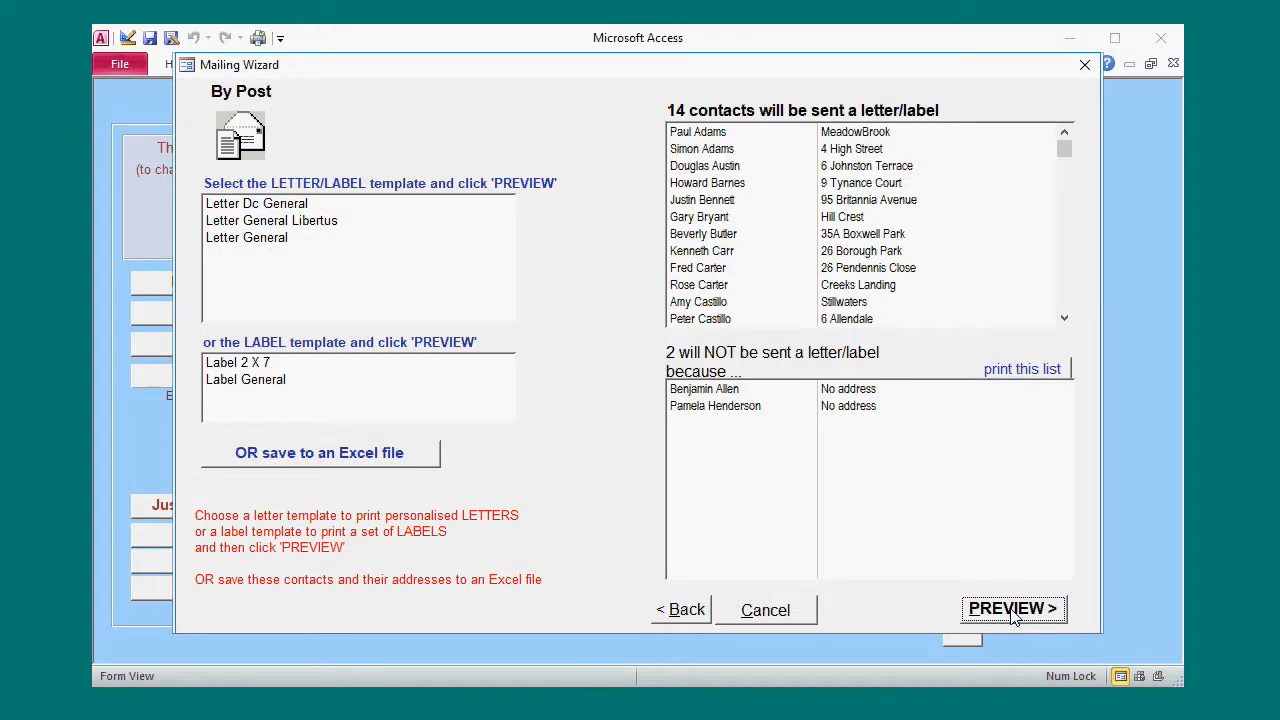
Step: Preview the address labels with the Label 2 X 7 template and select the whole label sheet
{"action": "left_click", "coordinate": [262, 363]}
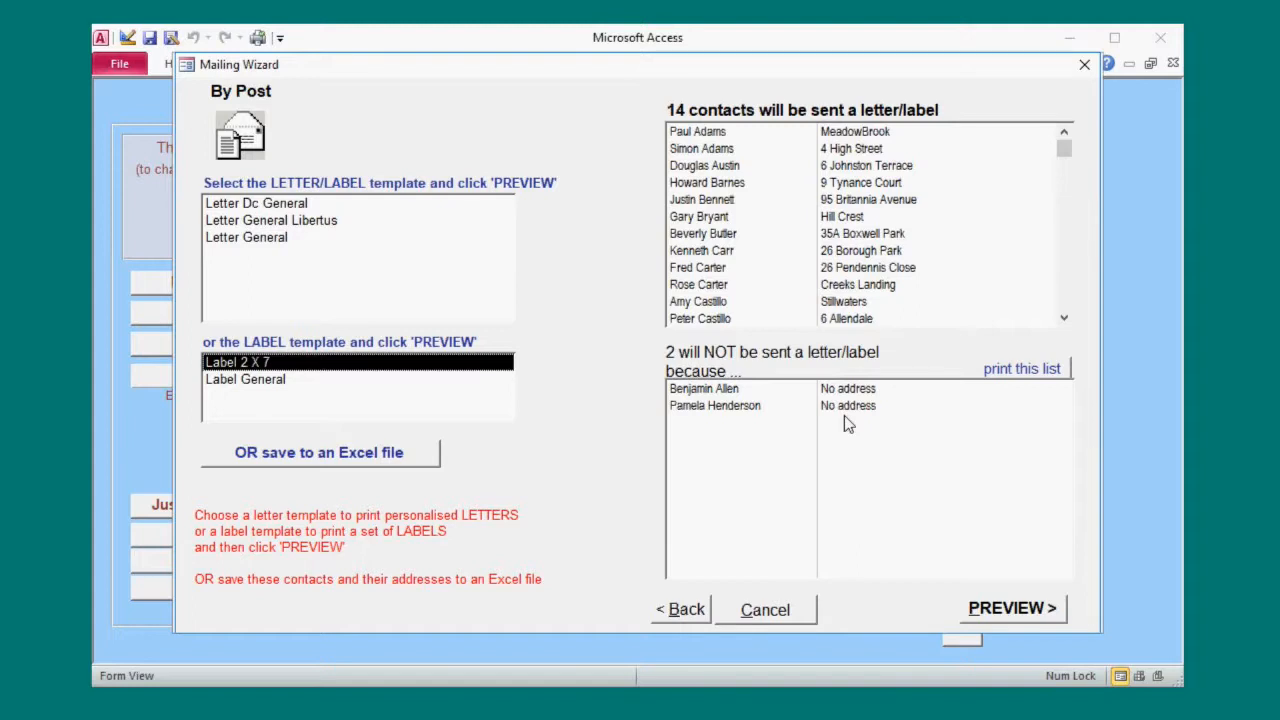
{"action": "left_click", "coordinate": [997, 612]}
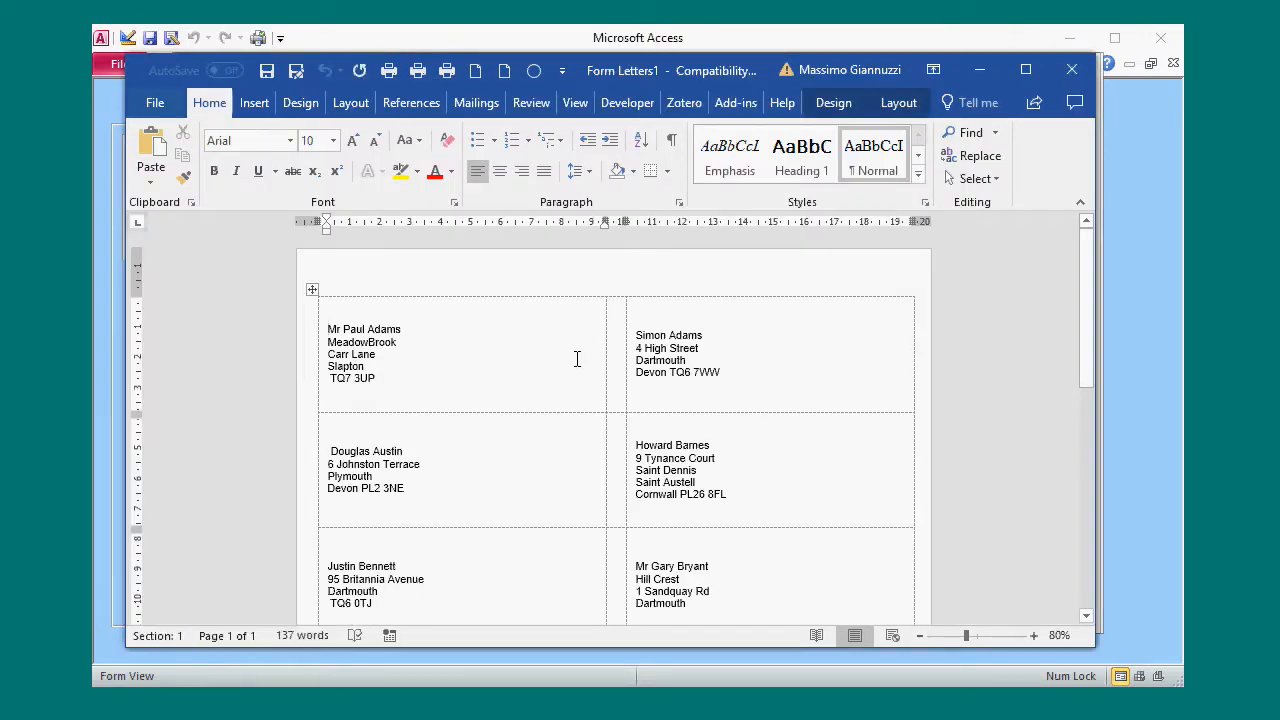
{"action": "scroll", "coordinate": [577, 359], "scroll_direction": "down", "scroll_amount": 10}
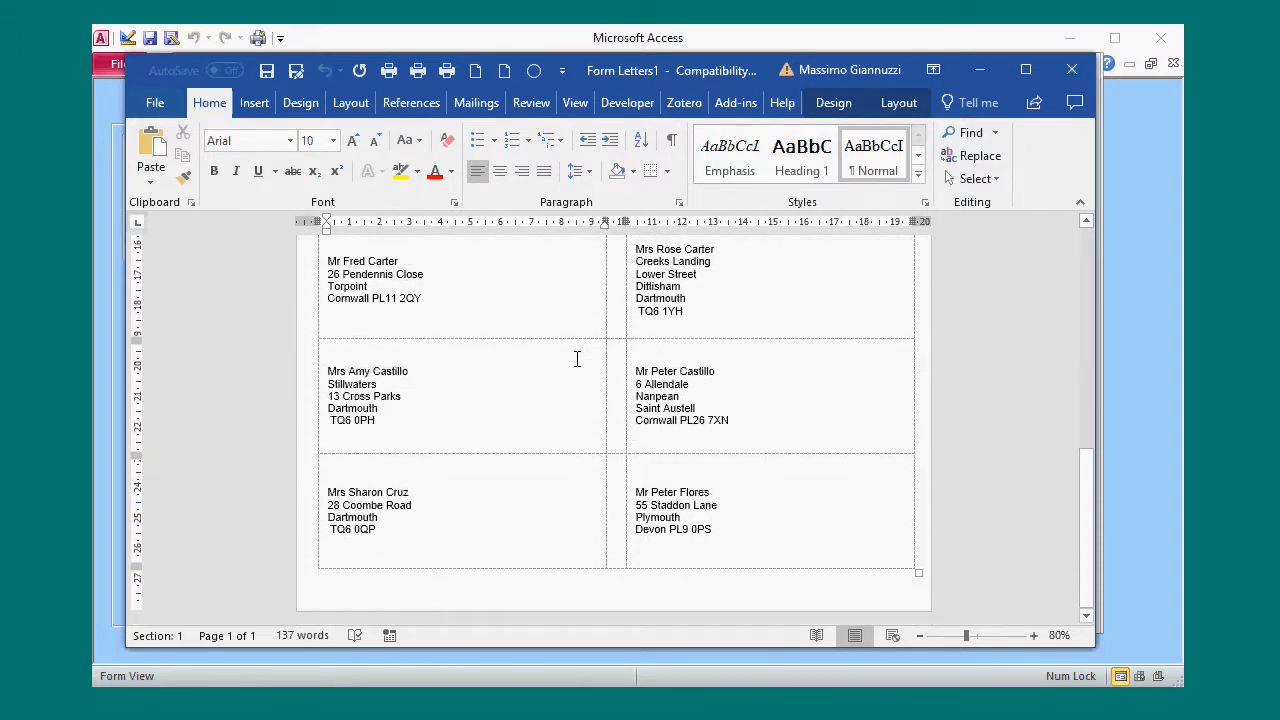
{"action": "scroll", "coordinate": [577, 359], "scroll_direction": "up", "scroll_amount": 10}
{"action": "key", "text": "shift+End"}
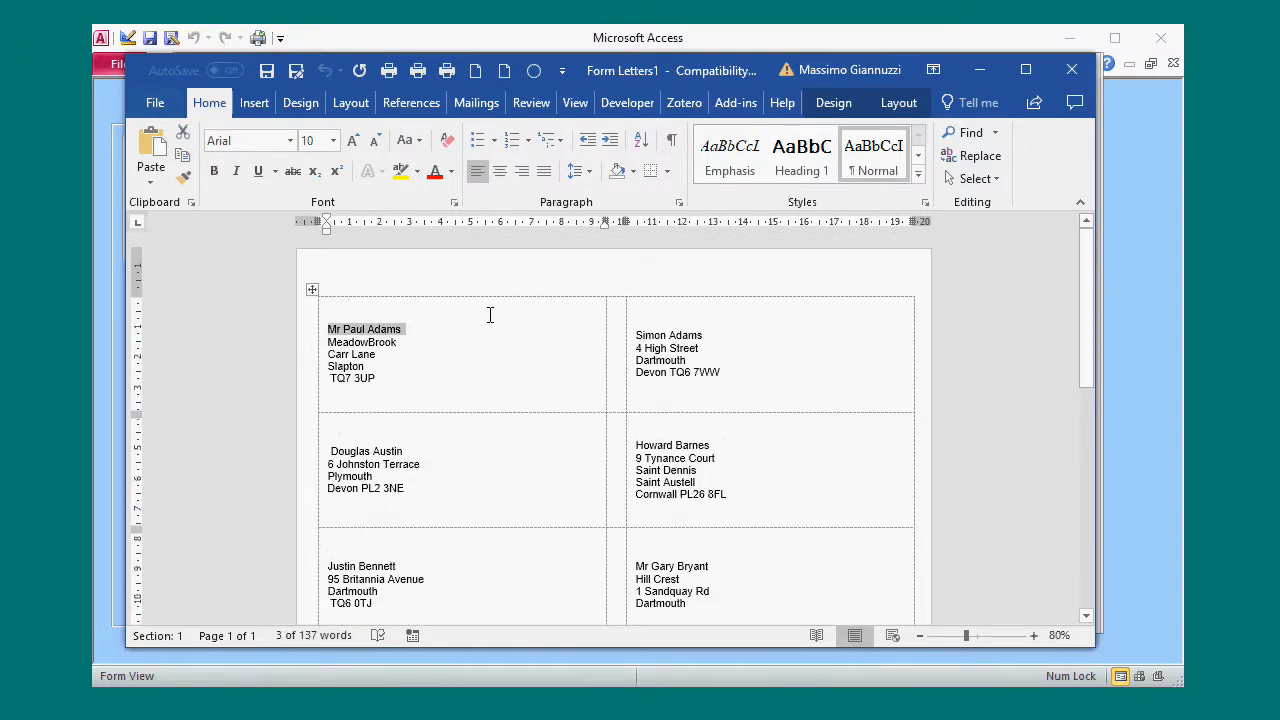
{"action": "key", "text": "ctrl+a"}
Step: Check the print preview of the label sheet and close the document without saving it
{"action": "left_click", "coordinate": [146, 106]}
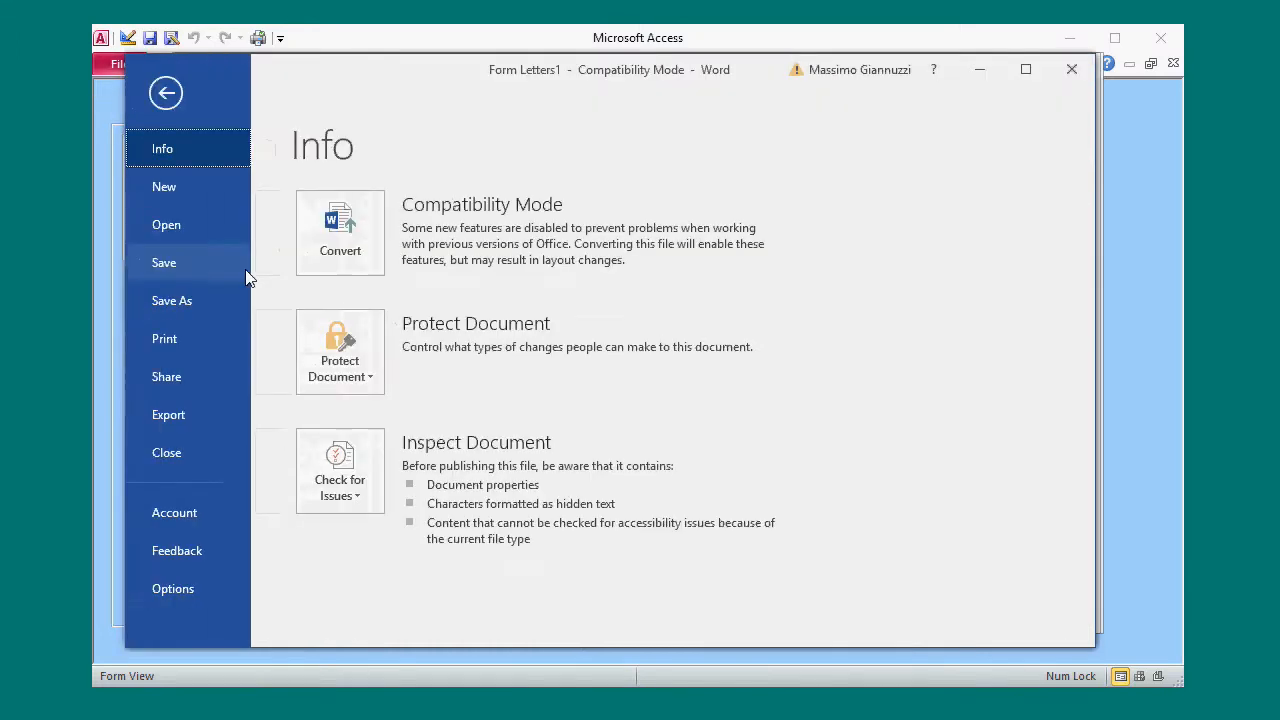
{"action": "left_click", "coordinate": [166, 339]}
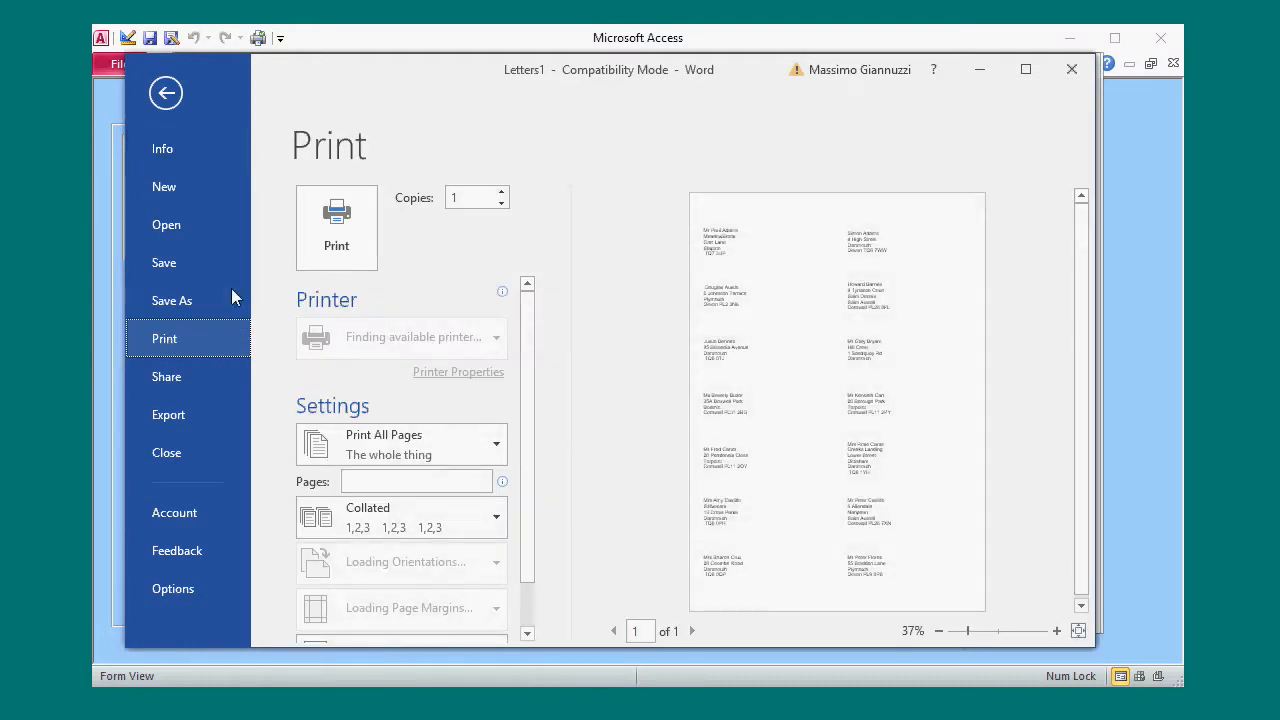
{"action": "left_click", "coordinate": [166, 95]}
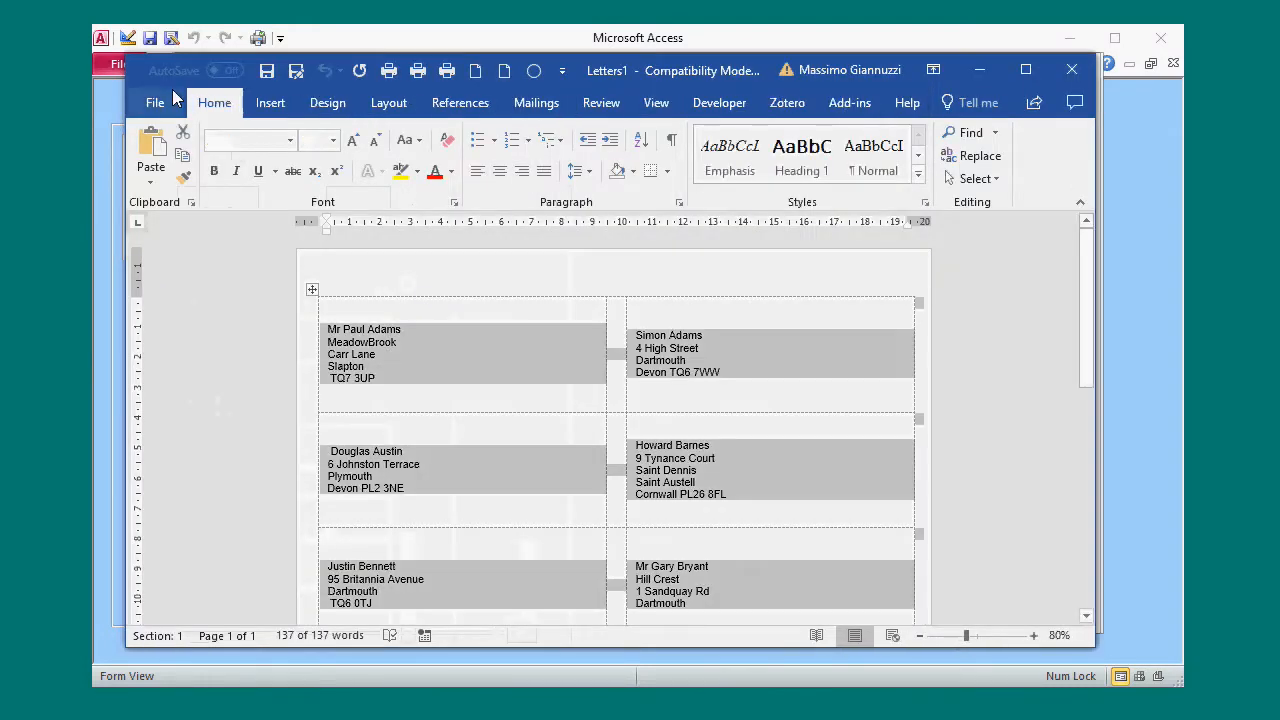
{"action": "left_click", "coordinate": [1075, 72]}
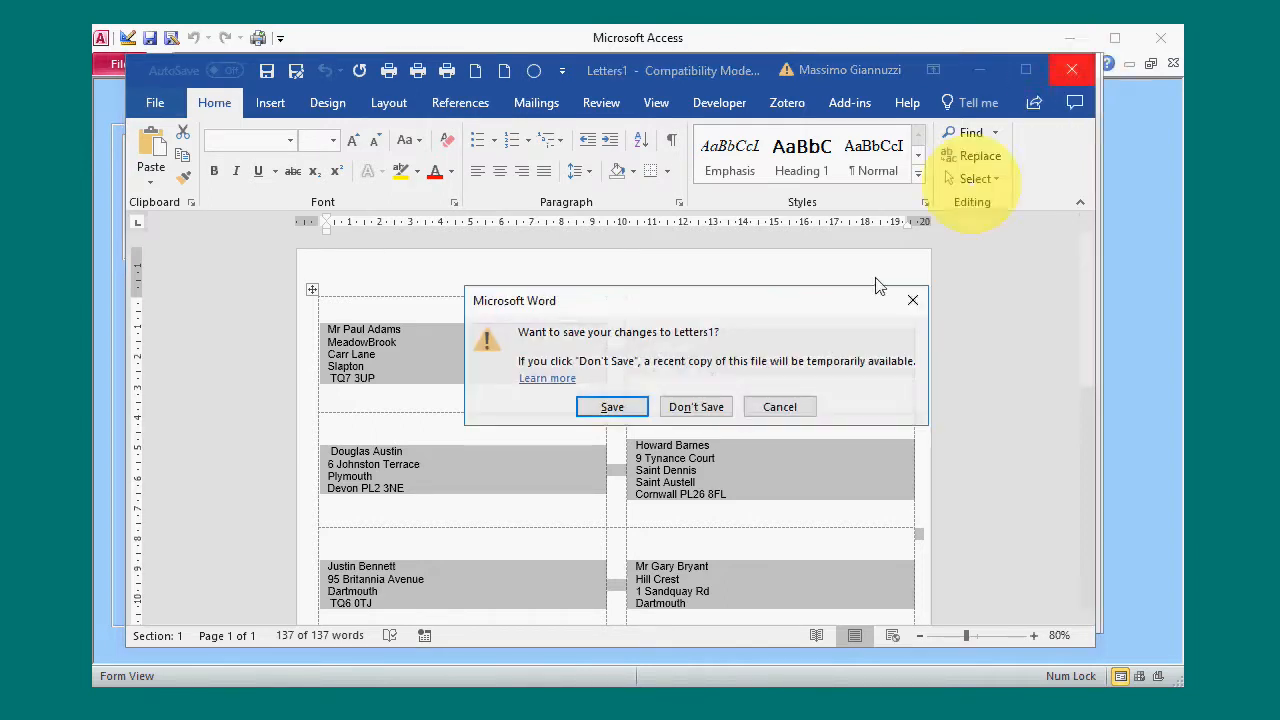
{"action": "left_click", "coordinate": [694, 406]}
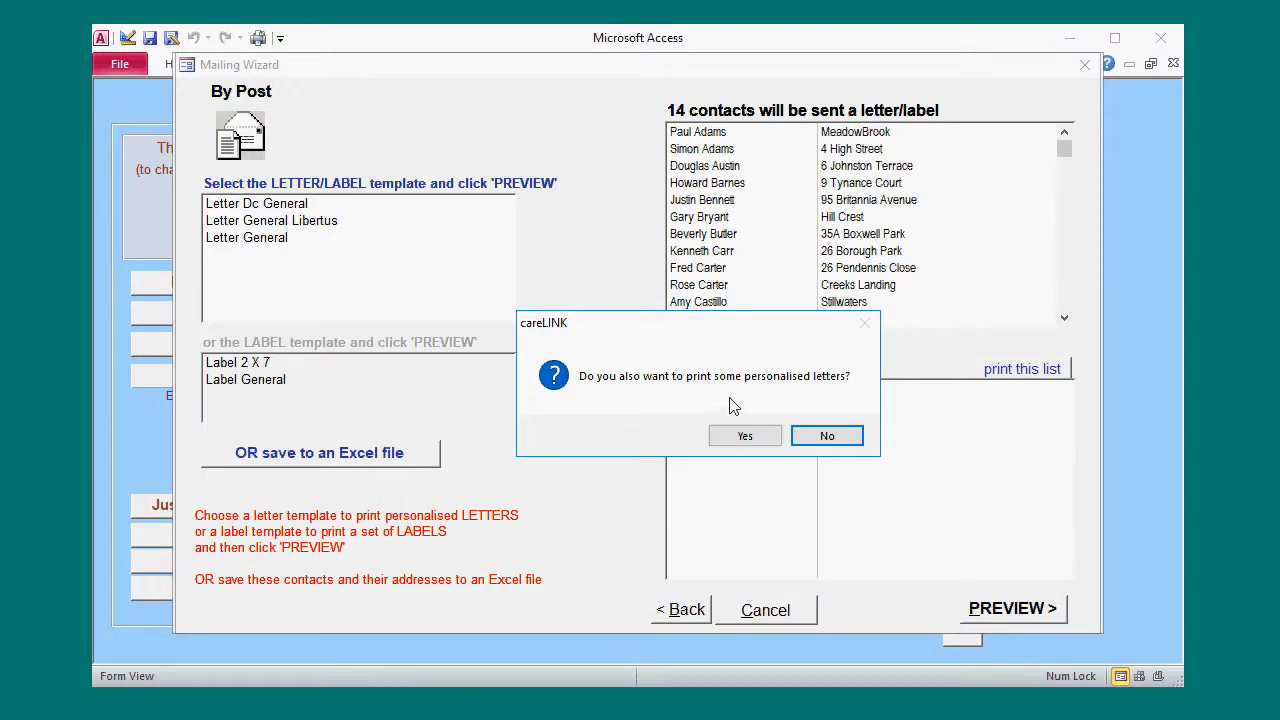
Step: Agree to print personalised letters too, and record the mailing in the contacts' history as Postal Bulk Mailing with empty notes
{"action": "left_click", "coordinate": [757, 440]}
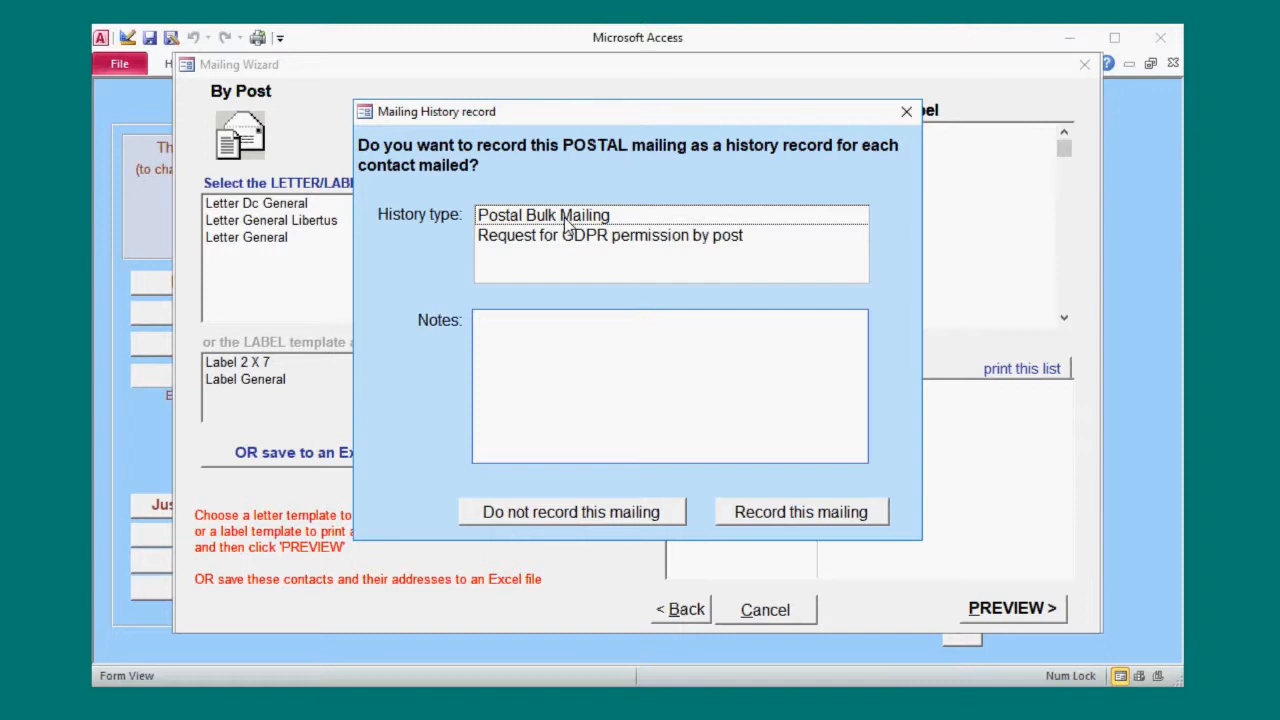
{"action": "left_click", "coordinate": [566, 222]}
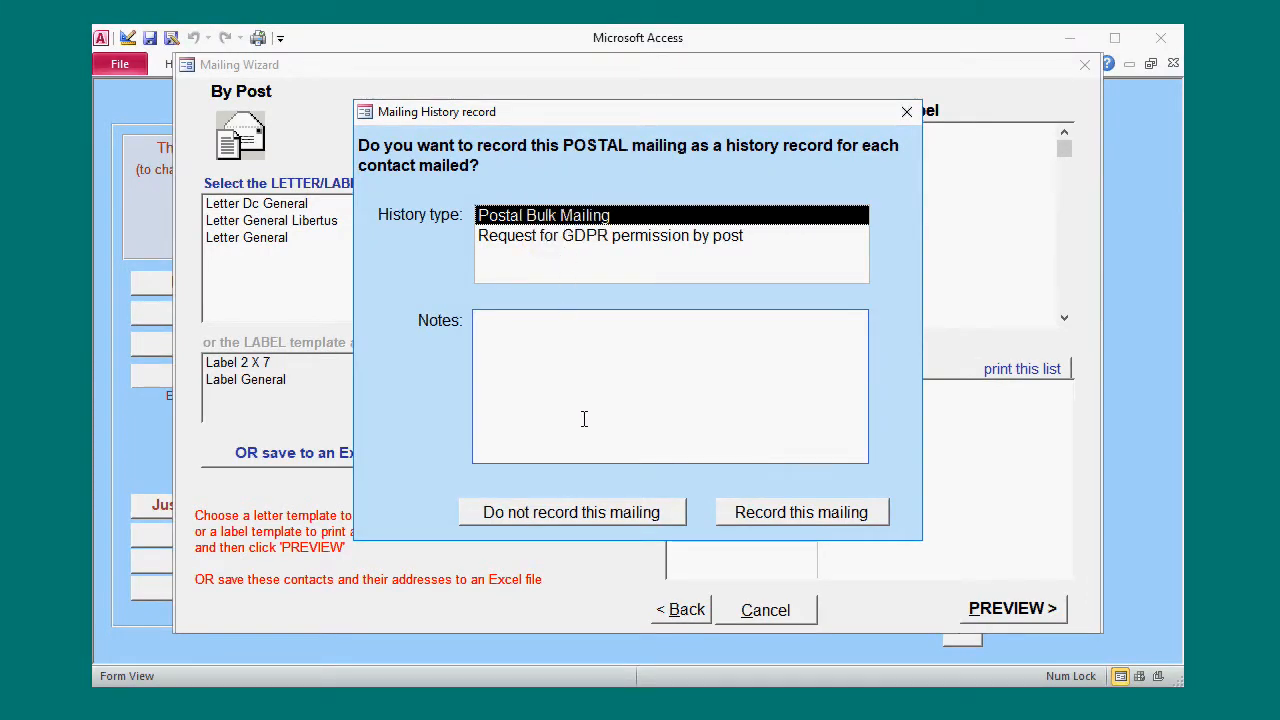
{"action": "left_click", "coordinate": [575, 351]}
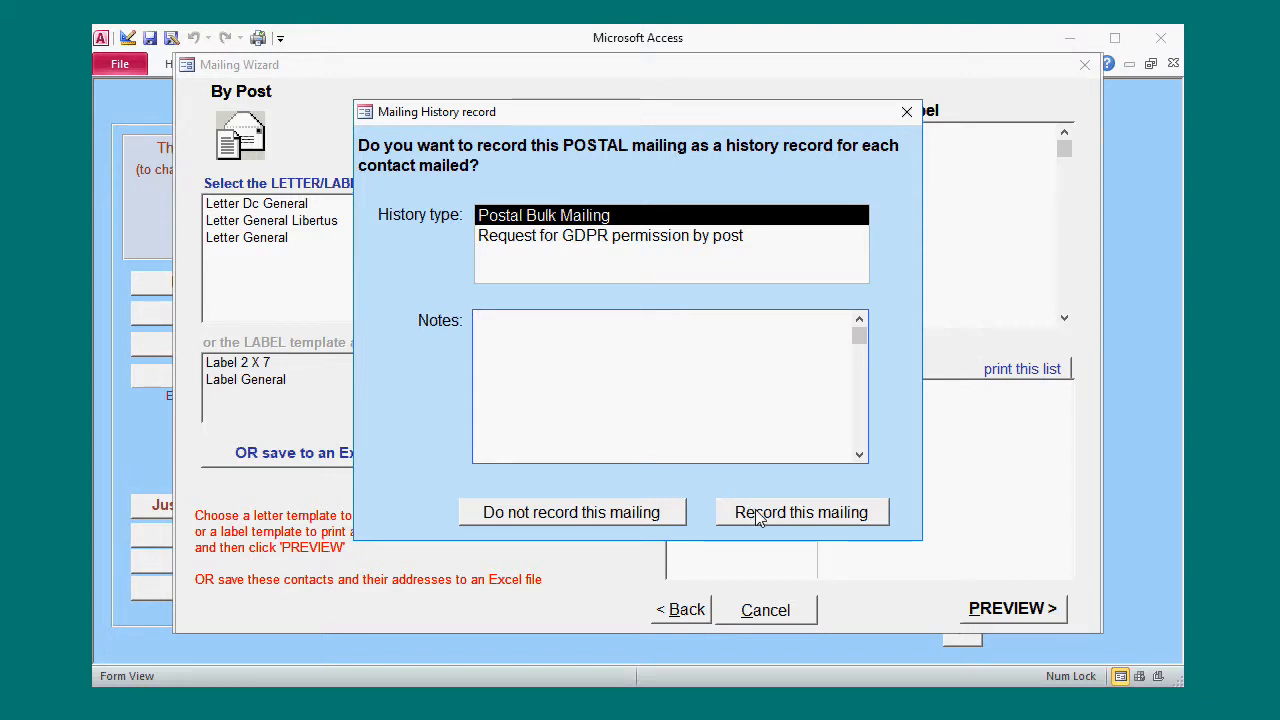
{"action": "left_click", "coordinate": [800, 520]}
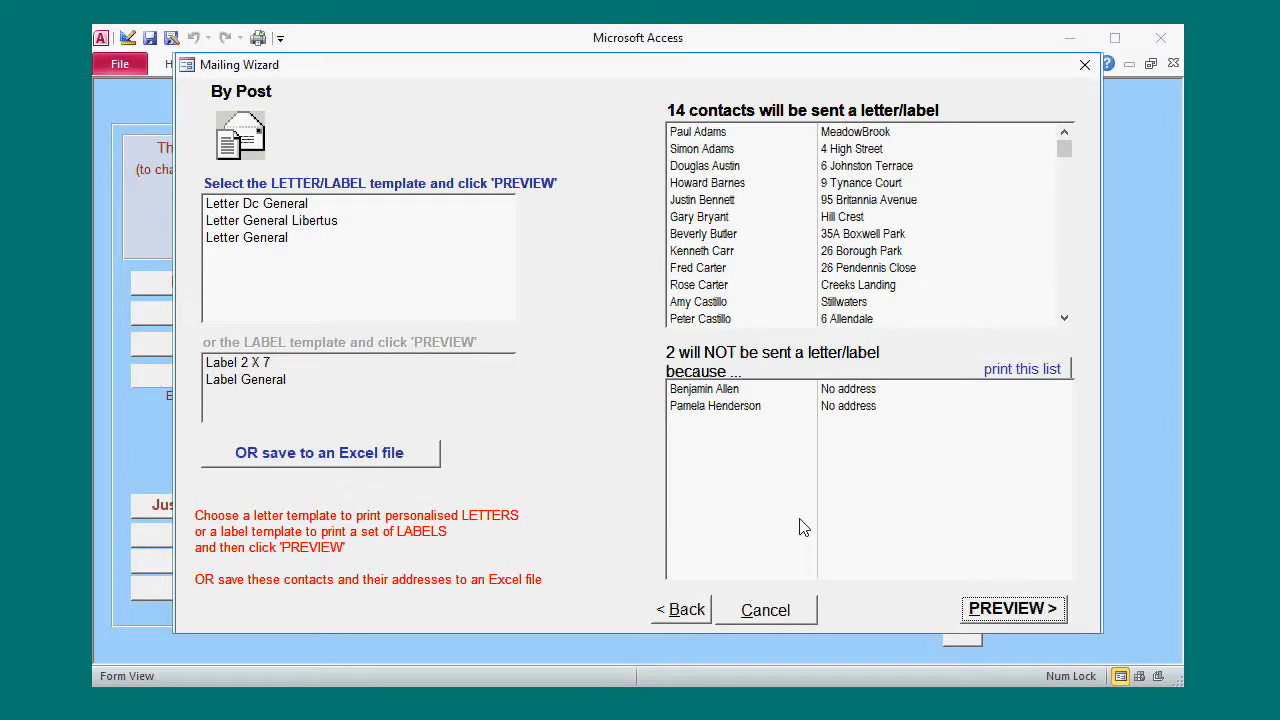
Step: Preview the personalised letters with the Letter General template and browse the merged recipients up to record 5
{"action": "left_click", "coordinate": [280, 244]}
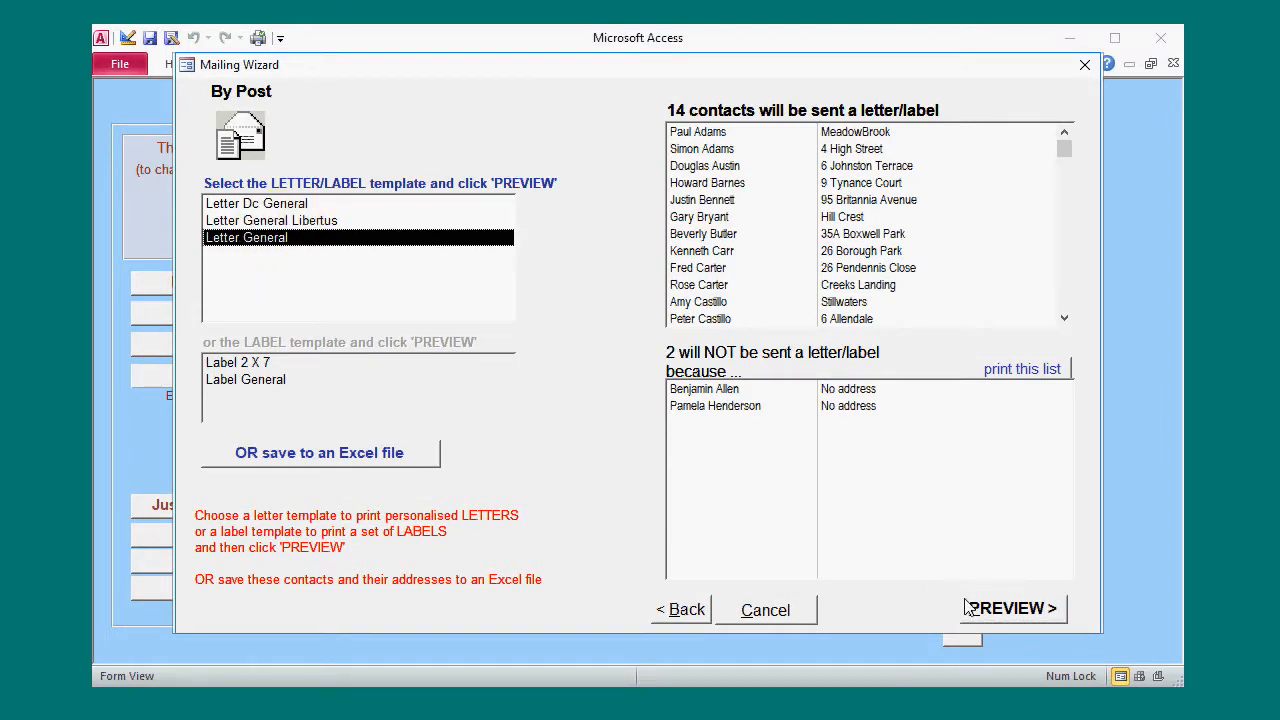
{"action": "left_click", "coordinate": [1000, 612]}
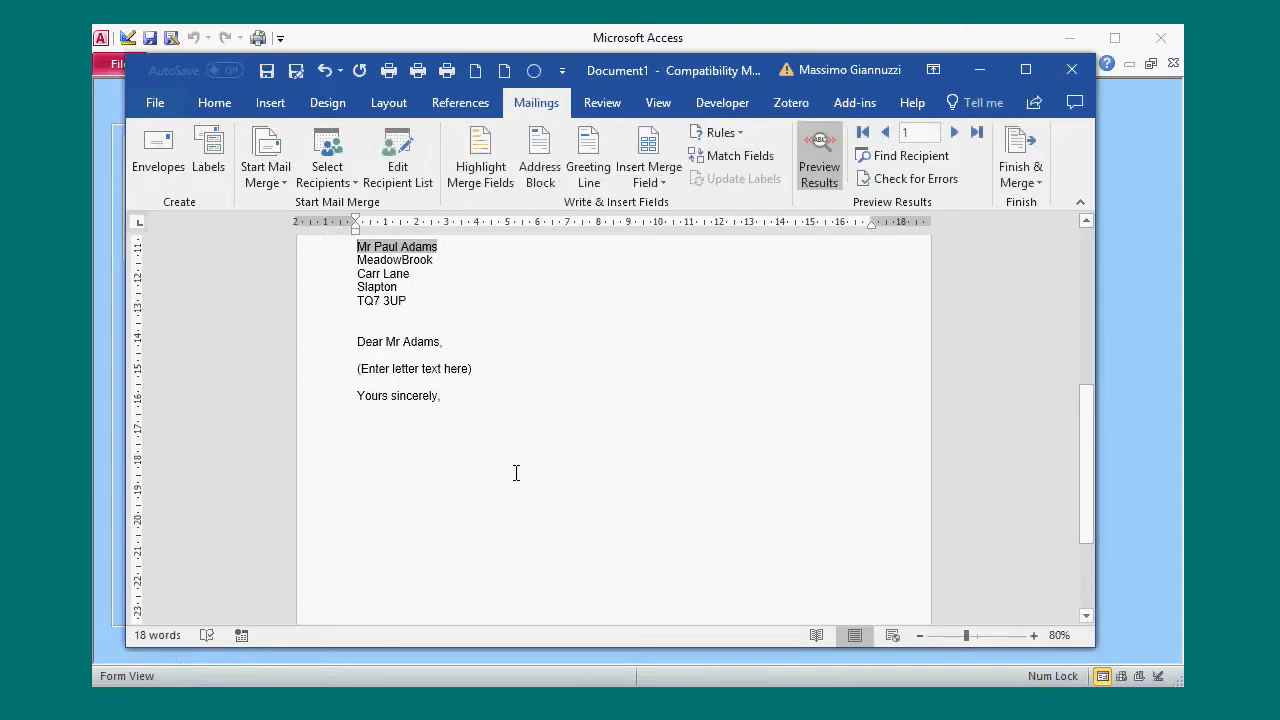
{"action": "scroll", "coordinate": [623, 434], "scroll_direction": "up", "scroll_amount": 3}
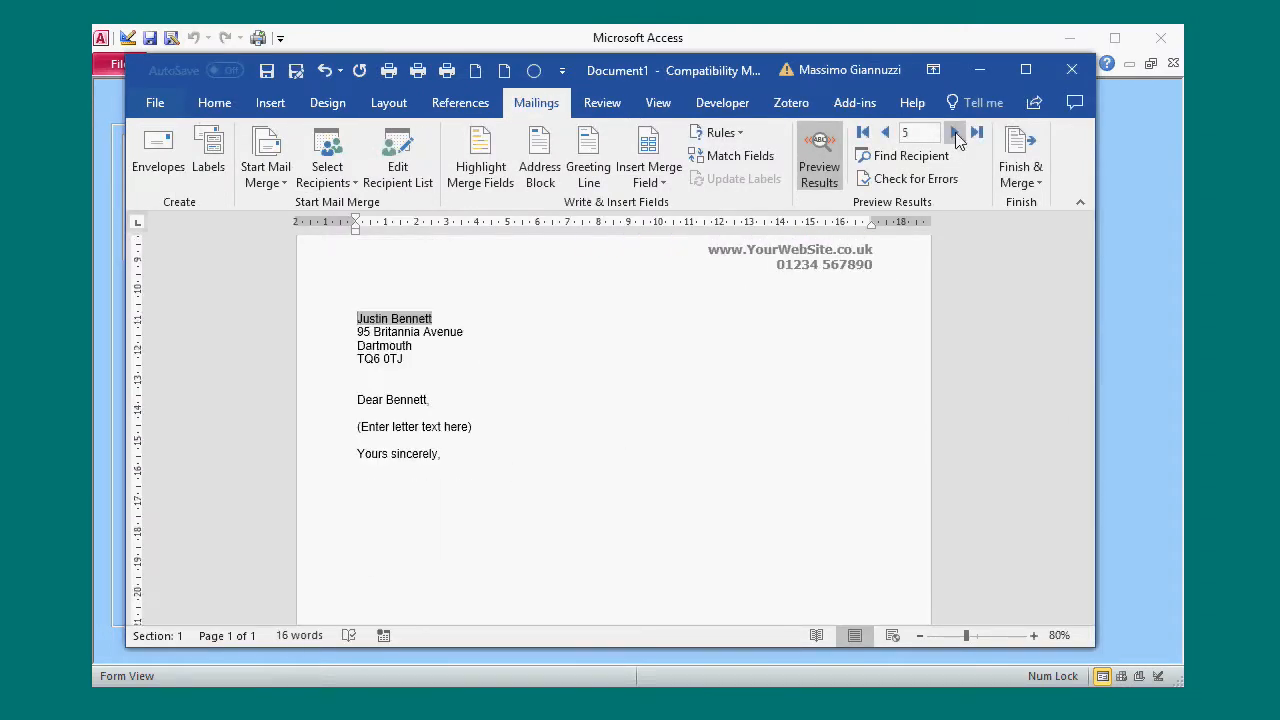
{"action": "key", "text": "alt"}
{"action": "key", "text": "alt"}
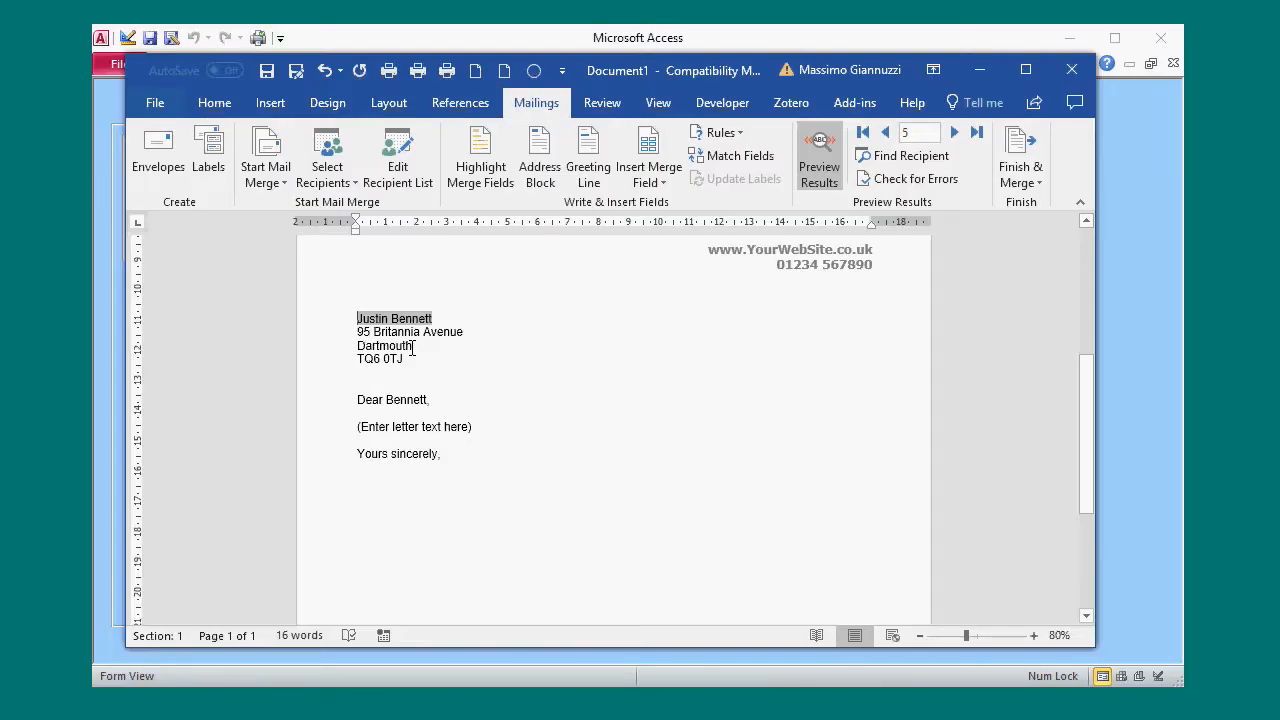
Step: Replace the letter's placeholder text with an invitation to the fundraising Xmas dinner on Wednesday 16th December at the Old Rectory at 7pm, requesting early replies
{"action": "left_click", "coordinate": [333, 432]}
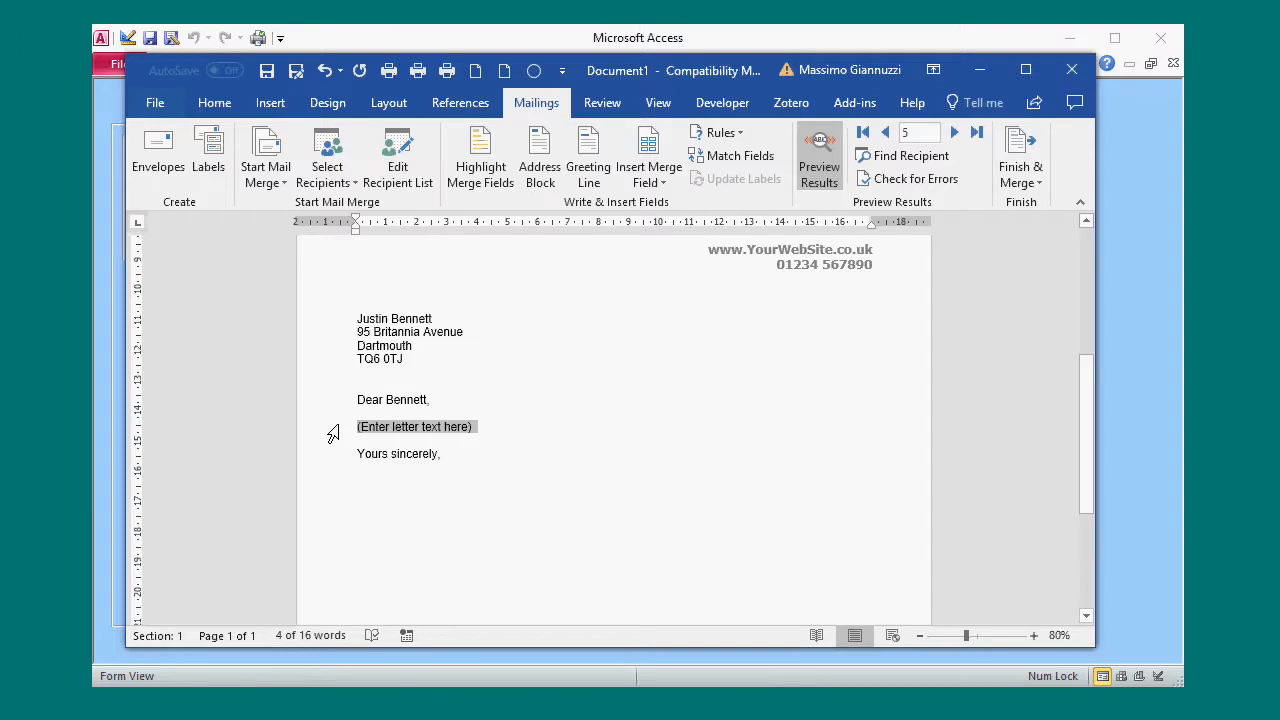
{"action": "type", "text": "You are cordially invited to our fundraising Xmas dinner on Wednesday 16th December at the Old Rectory at 7pm. If you are interested please reply to us soon as last year we were fully booked by the end of October!"}
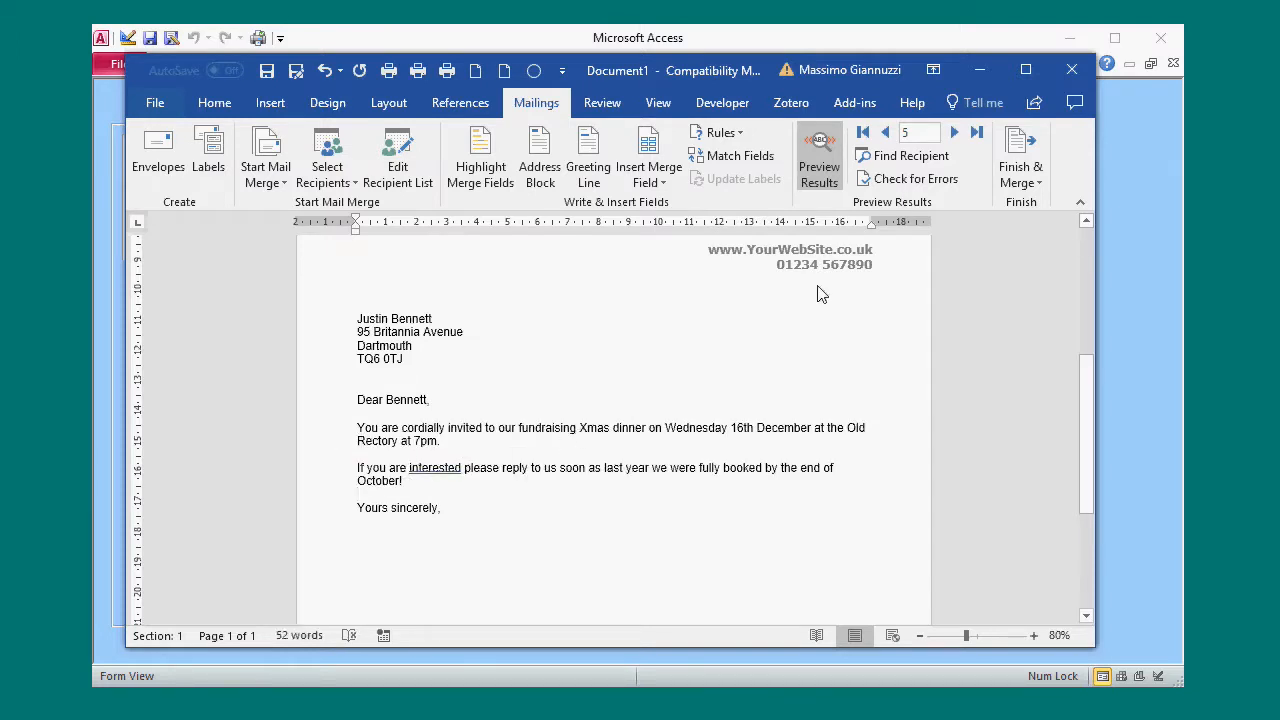
Step: Check the invitation letter for the following recipients up to record 9
{"action": "left_click", "coordinate": [960, 138]}
{"action": "left_click", "coordinate": [960, 138]}
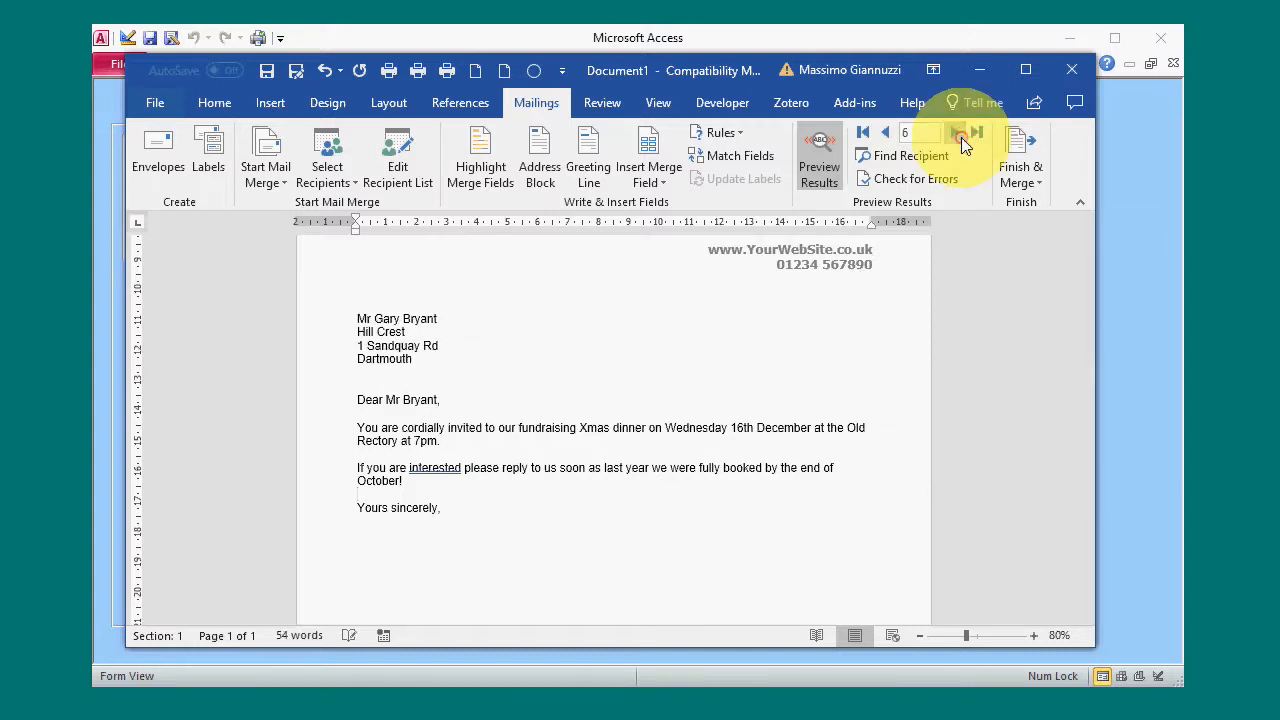
{"action": "left_click", "coordinate": [960, 138]}
{"action": "left_click", "coordinate": [960, 138]}
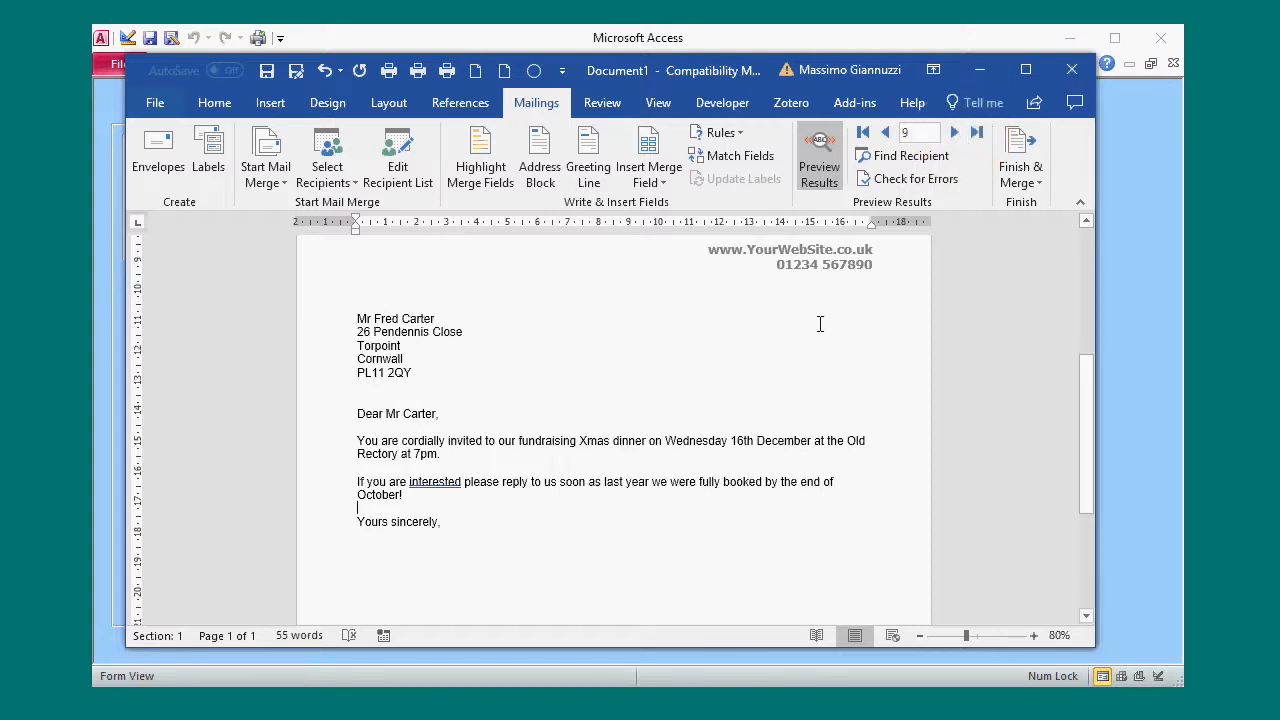
Step: Merge all records into a new document of individual letters and view all its pages at once
{"action": "left_click", "coordinate": [1030, 175]}
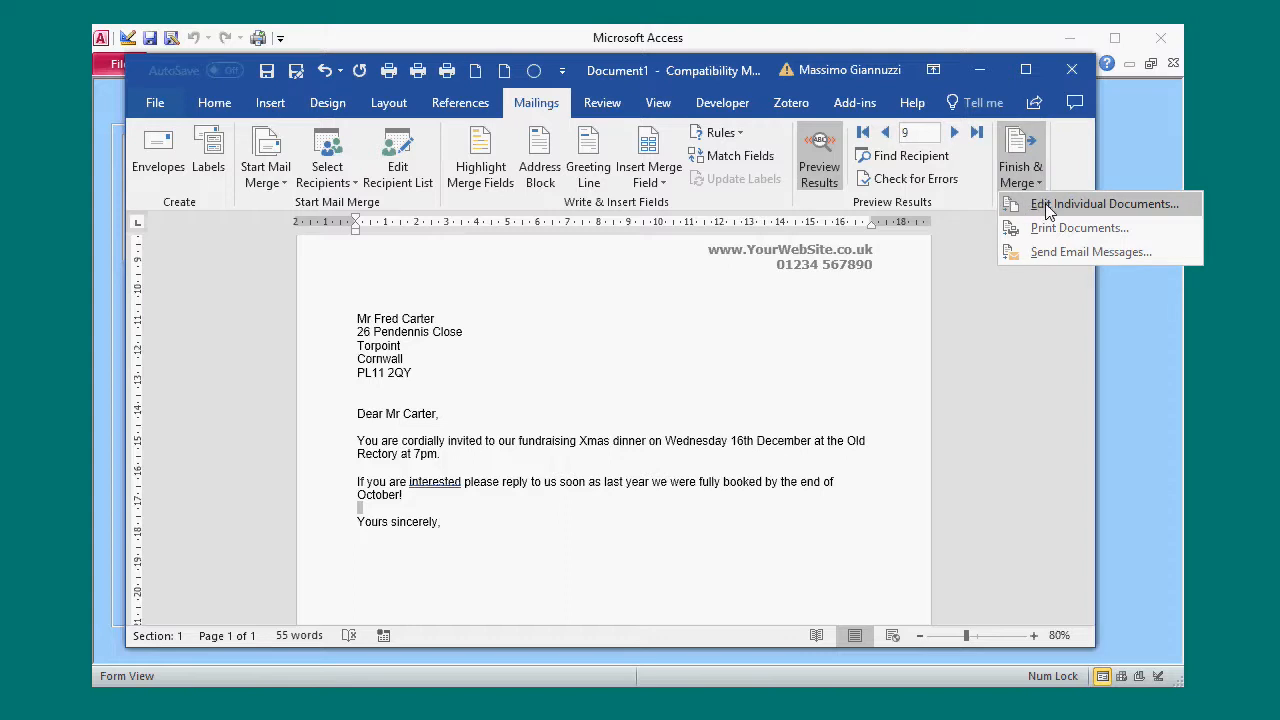
{"action": "left_click", "coordinate": [1047, 206]}
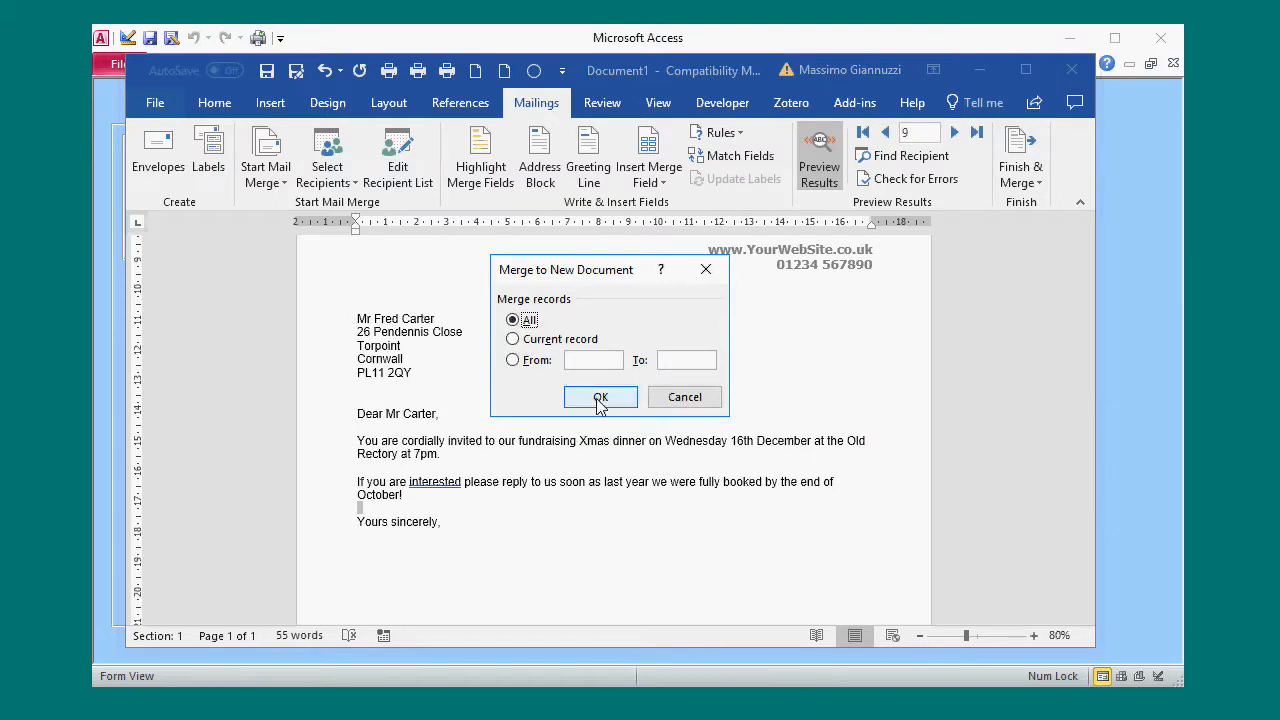
{"action": "left_click", "coordinate": [600, 399]}
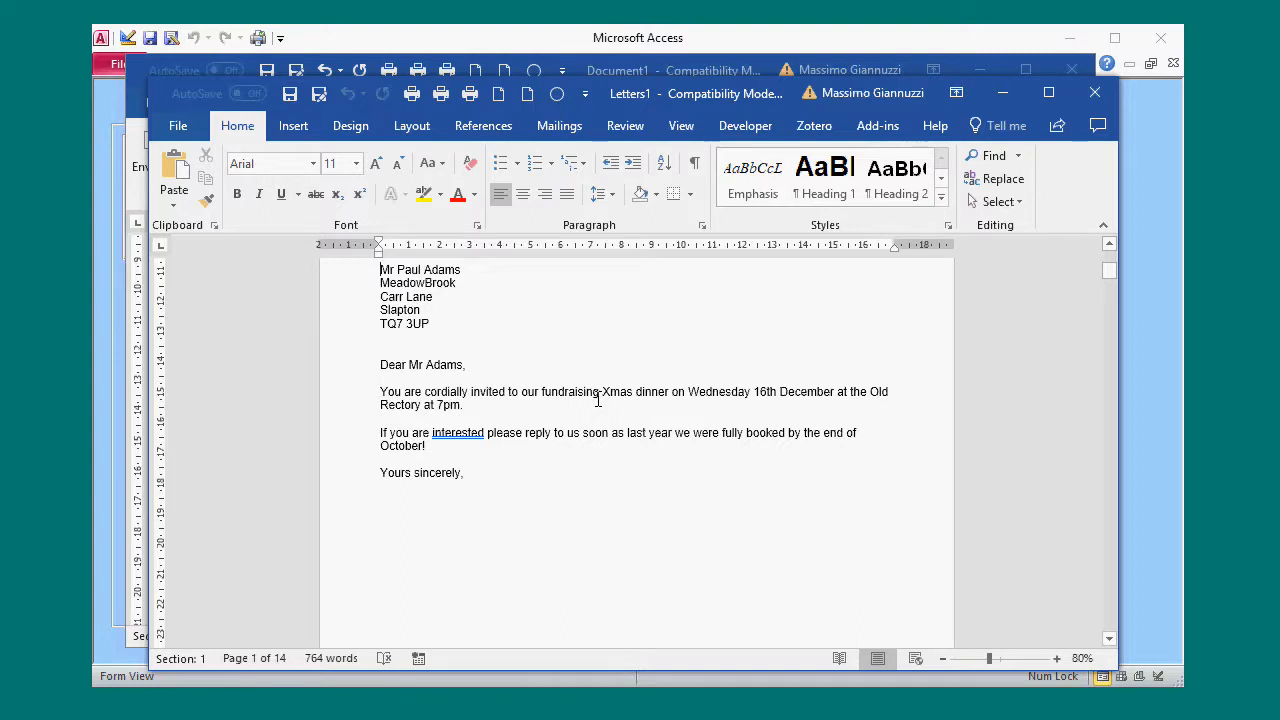
{"action": "scroll", "coordinate": [597, 400], "scroll_direction": "down", "scroll_amount": 6}
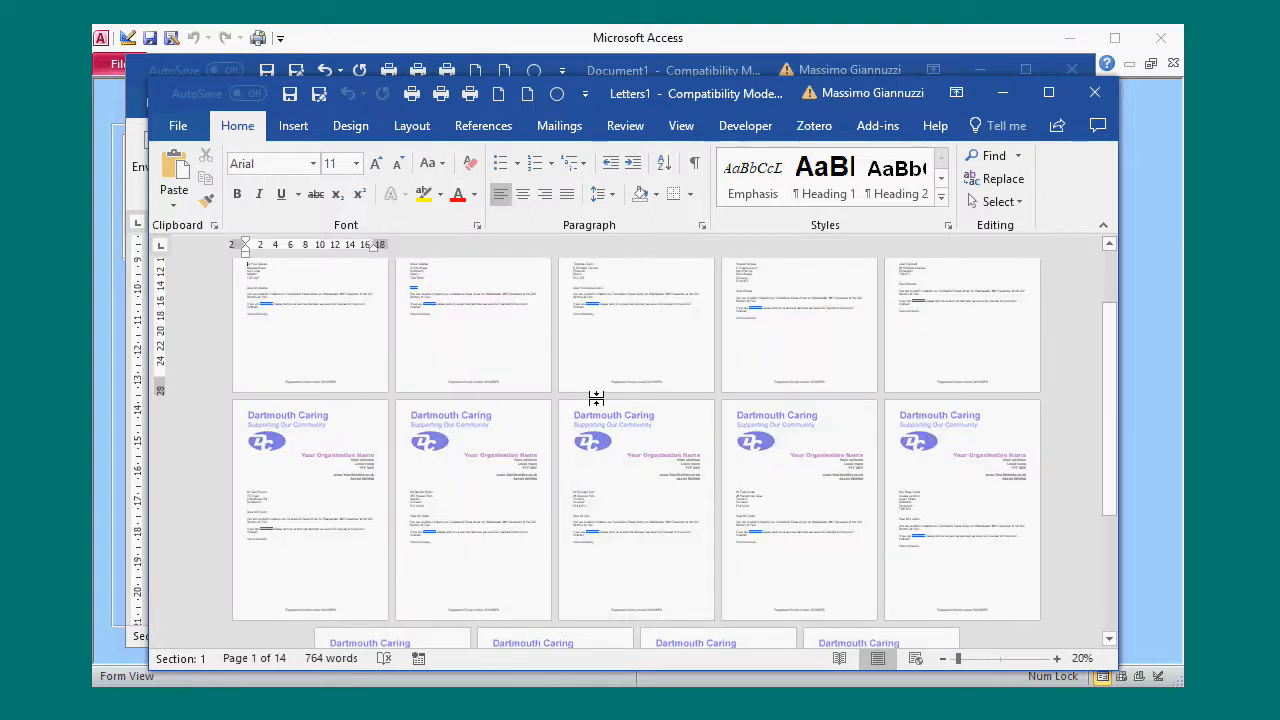
{"action": "scroll", "coordinate": [597, 400], "scroll_direction": "down", "scroll_amount": 2}
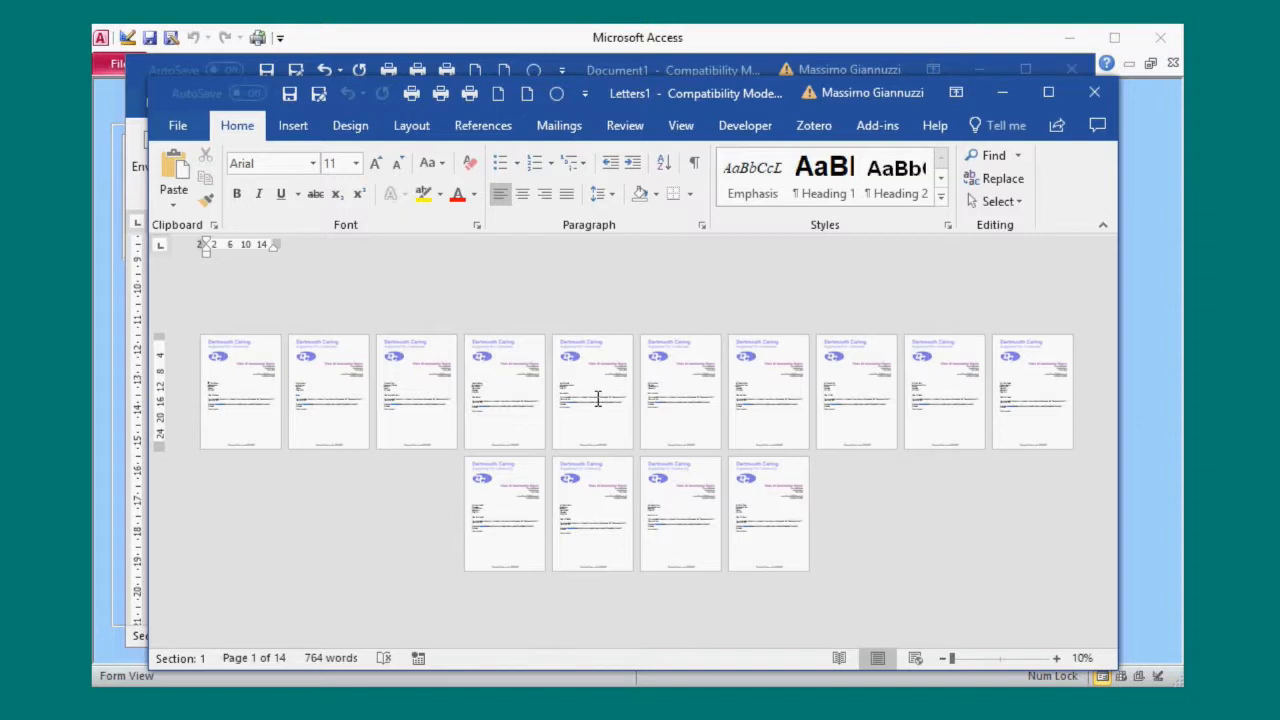
{"action": "left_click", "coordinate": [177, 125]}
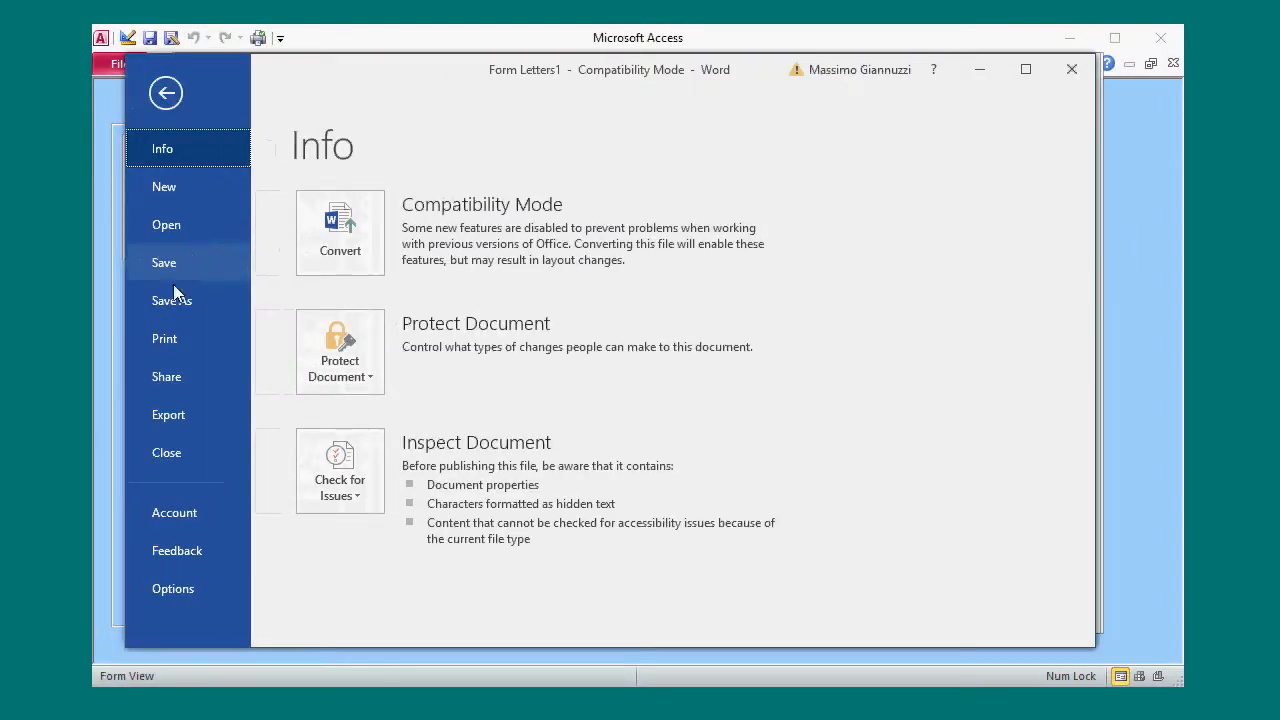
{"action": "left_click", "coordinate": [166, 340]}
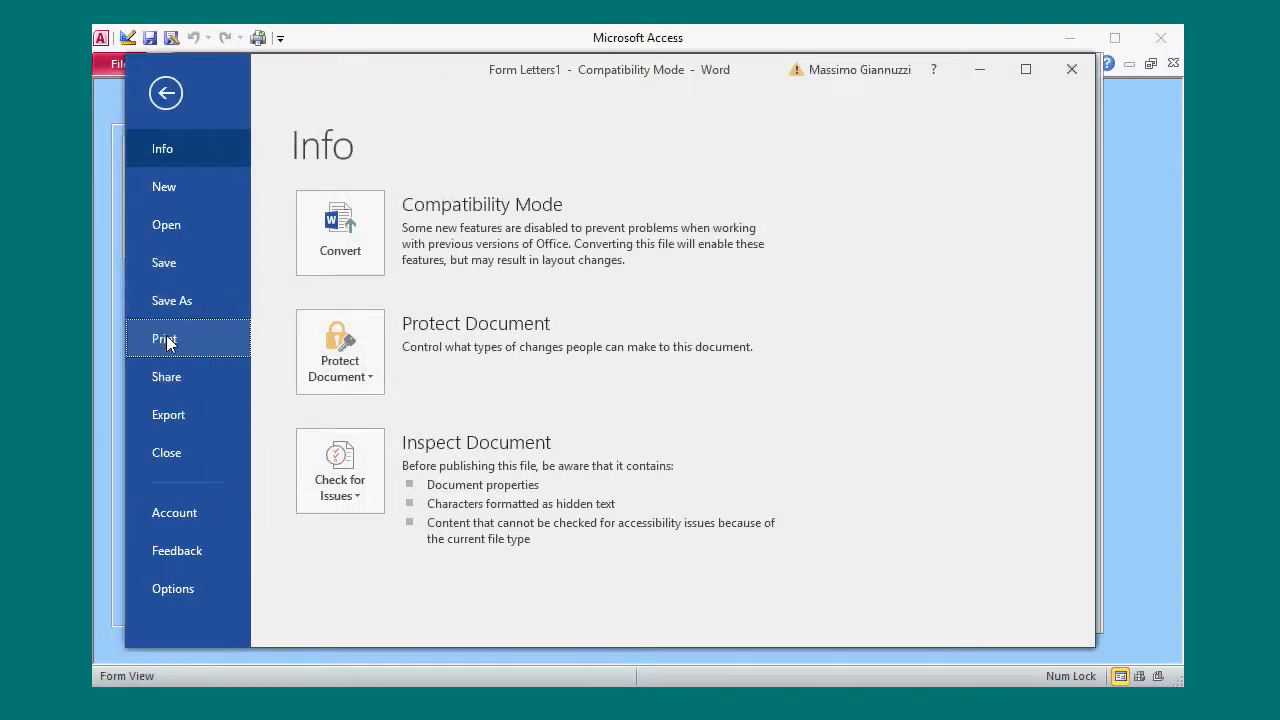
{"action": "left_click", "coordinate": [166, 95]}
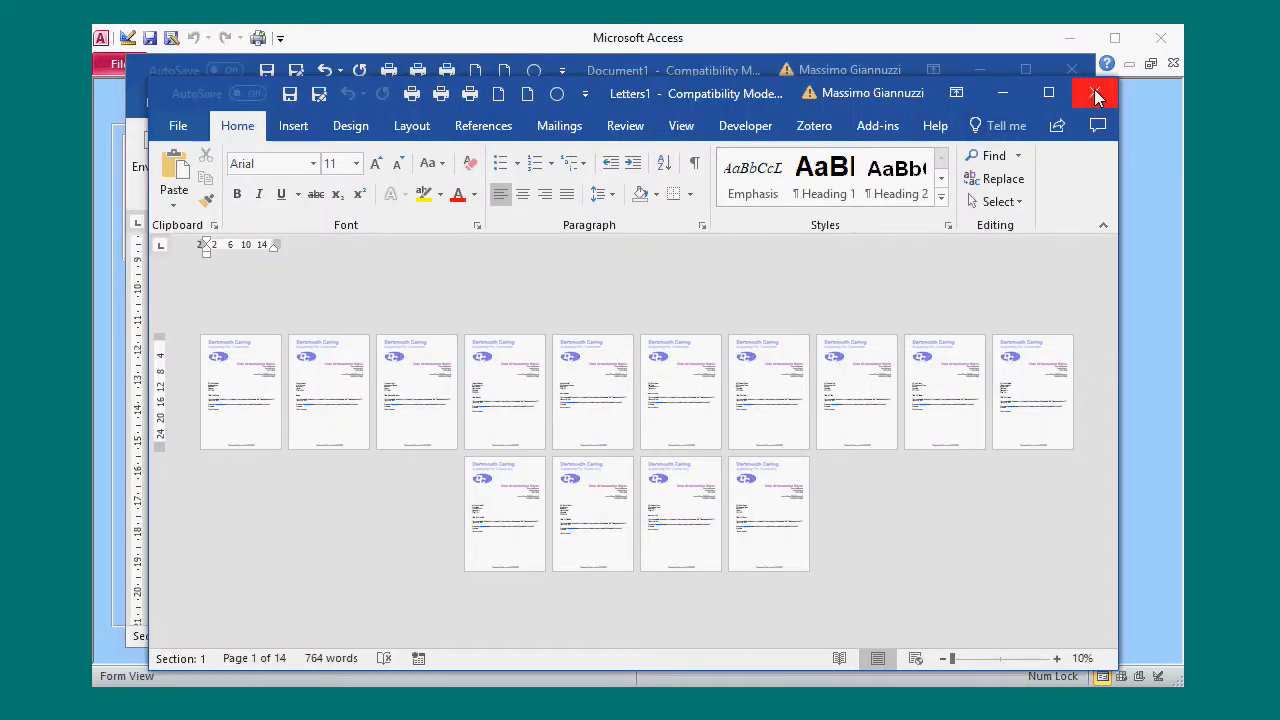
Step: Close the merged letters and the main letter document without saving either one
{"action": "left_click", "coordinate": [1095, 93]}
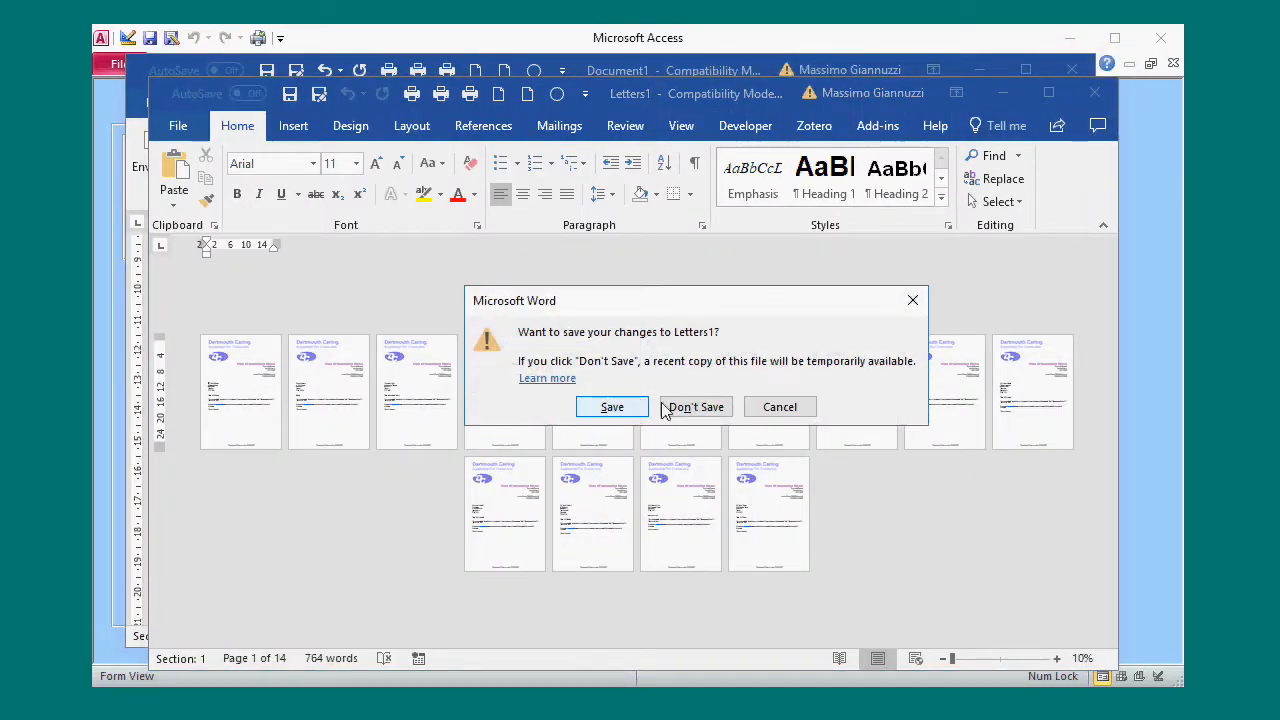
{"action": "left_click", "coordinate": [702, 410]}
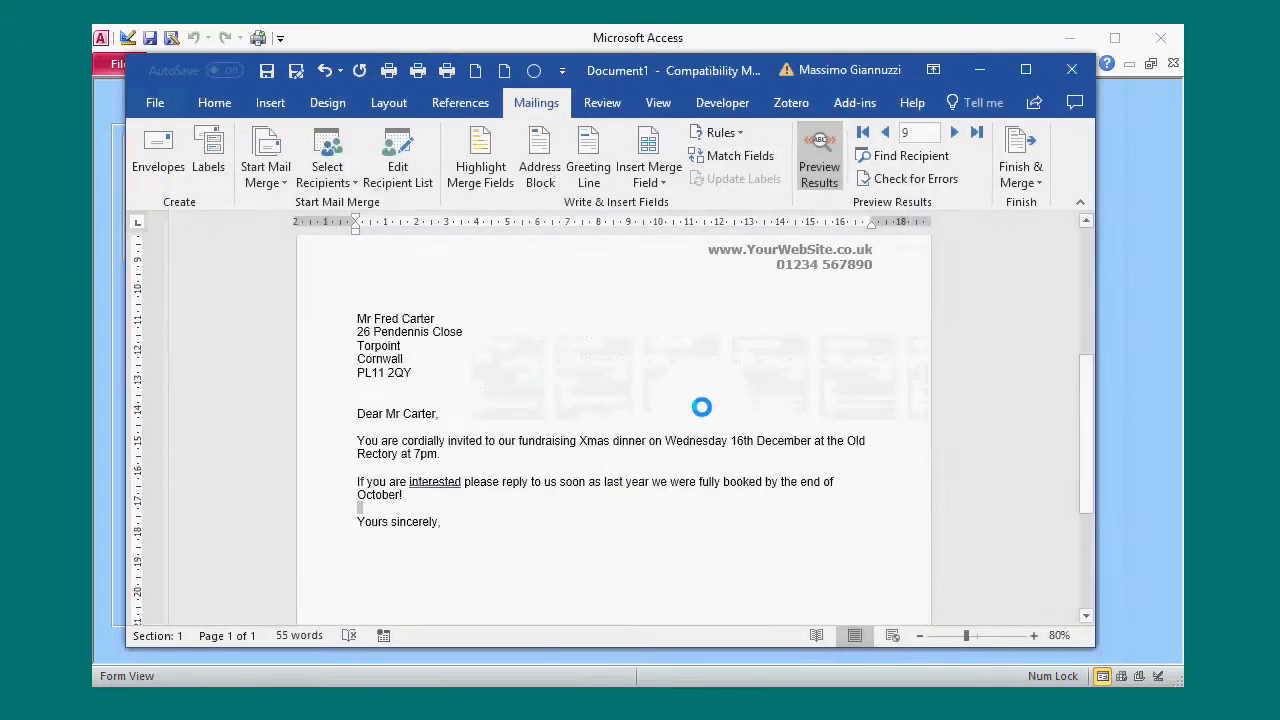
{"action": "left_click", "coordinate": [1060, 71]}
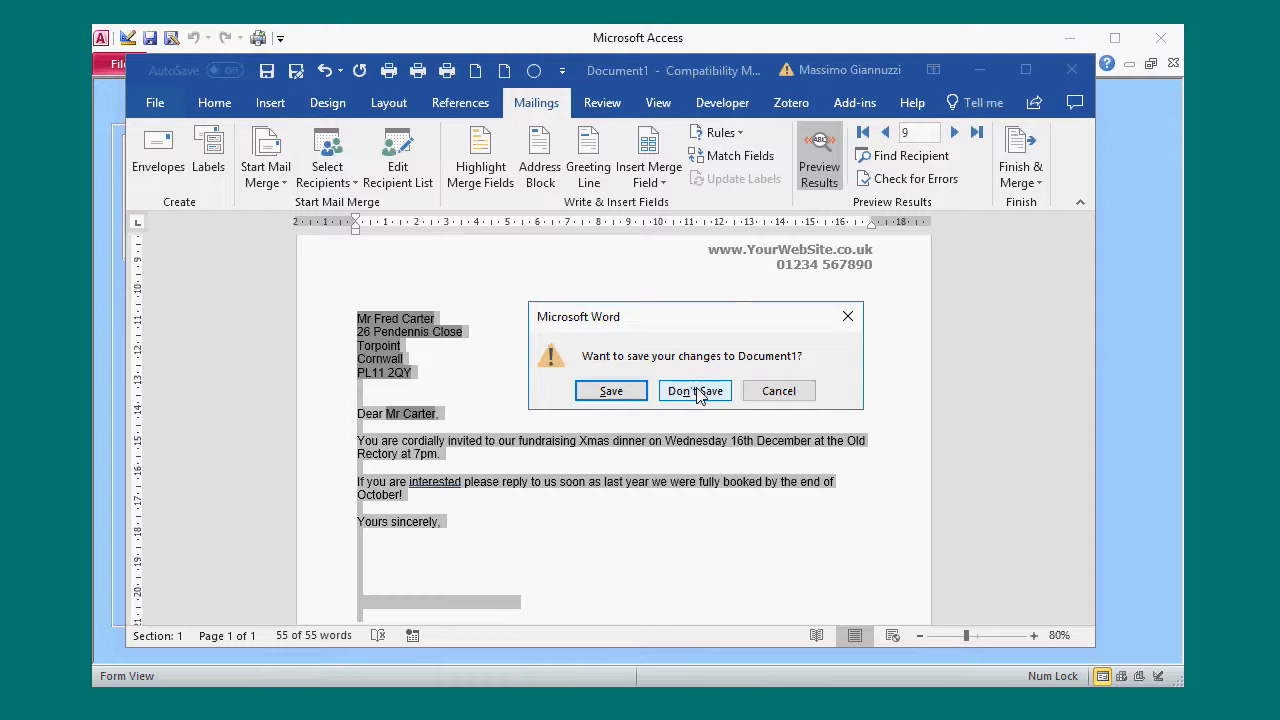
{"action": "left_click", "coordinate": [700, 392]}
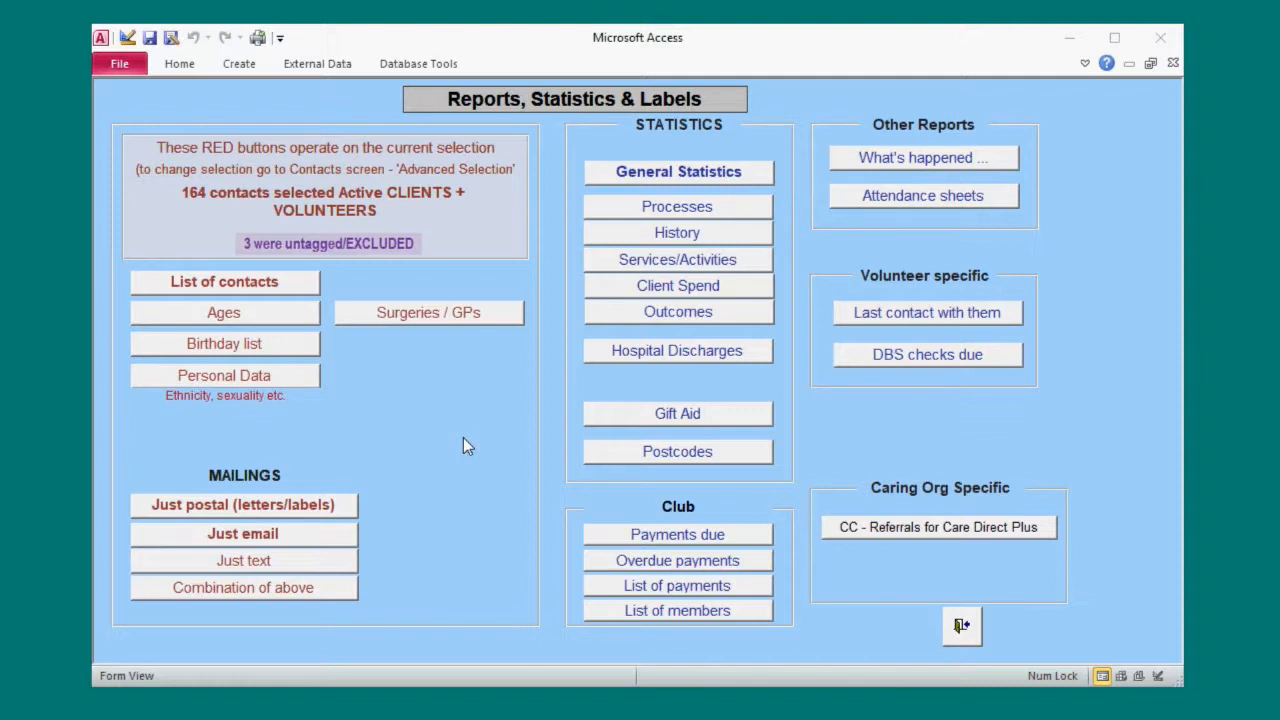
Step: Set up a combined mailing that tries EMAIL first and then POST, requiring the Fundraising mailings permission
{"action": "left_click", "coordinate": [246, 590]}
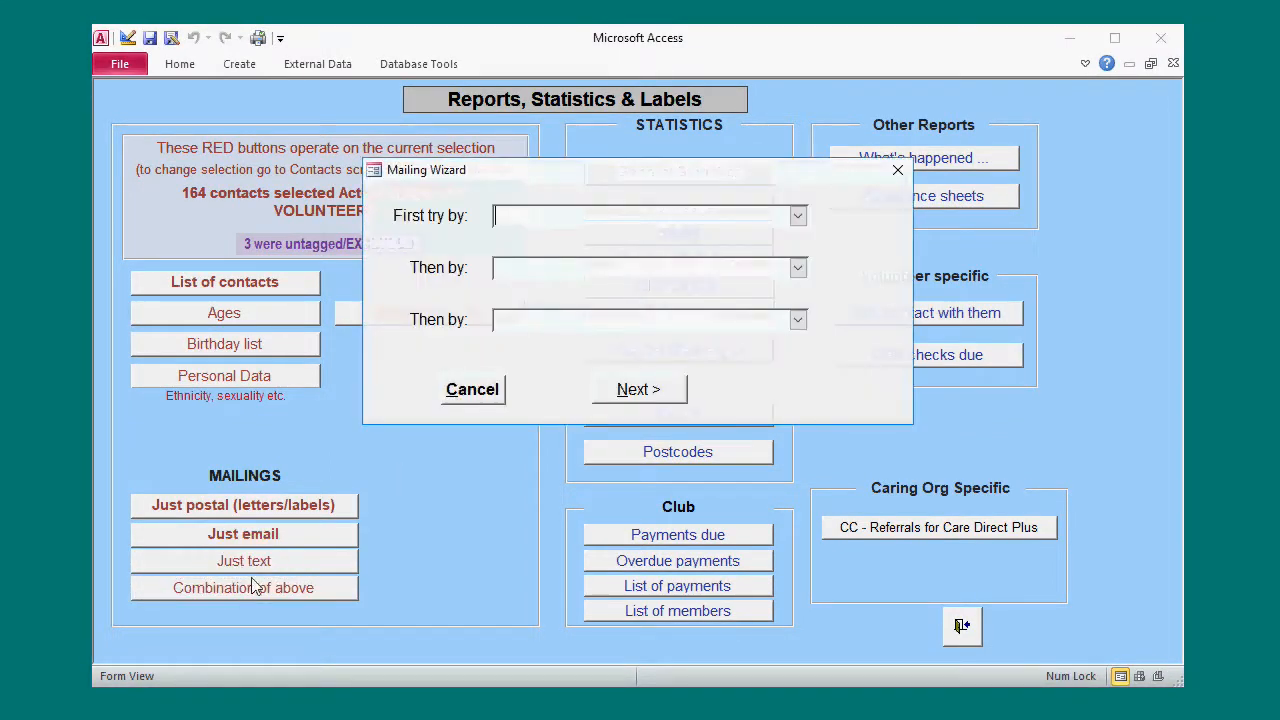
{"action": "type", "text": "eMAIL (people with emails"}
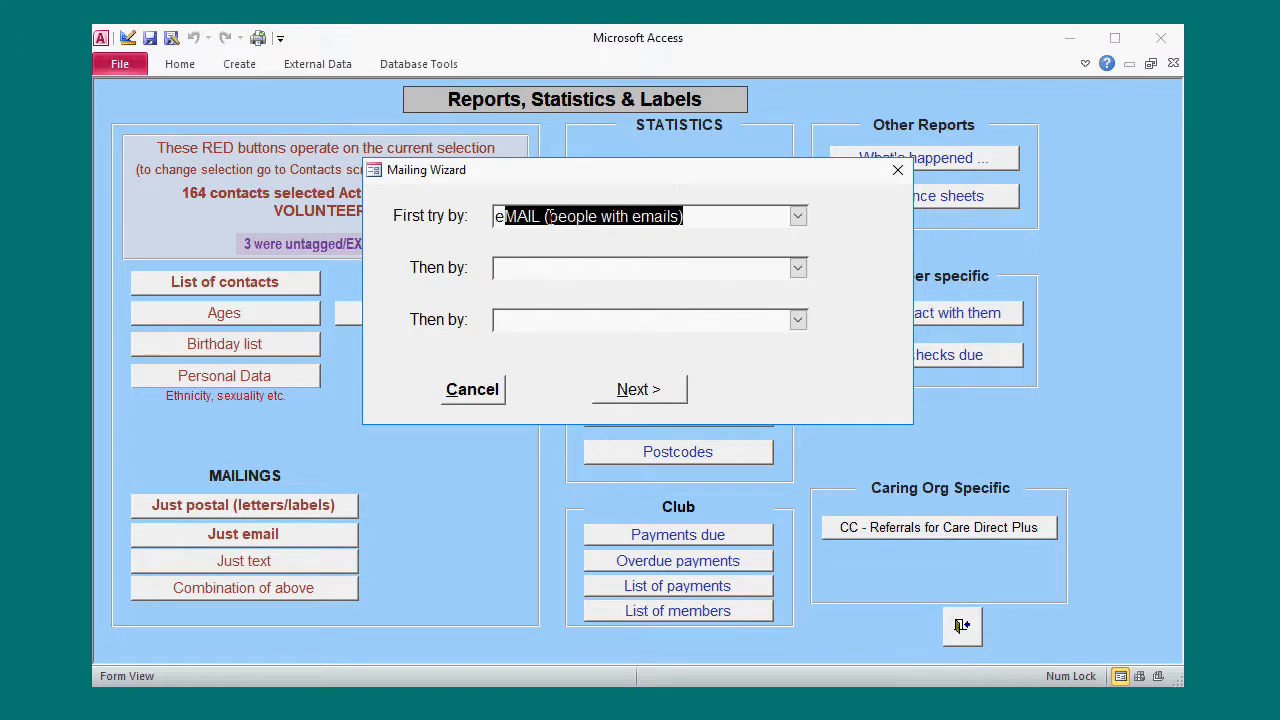
{"action": "left_click", "coordinate": [548, 268]}
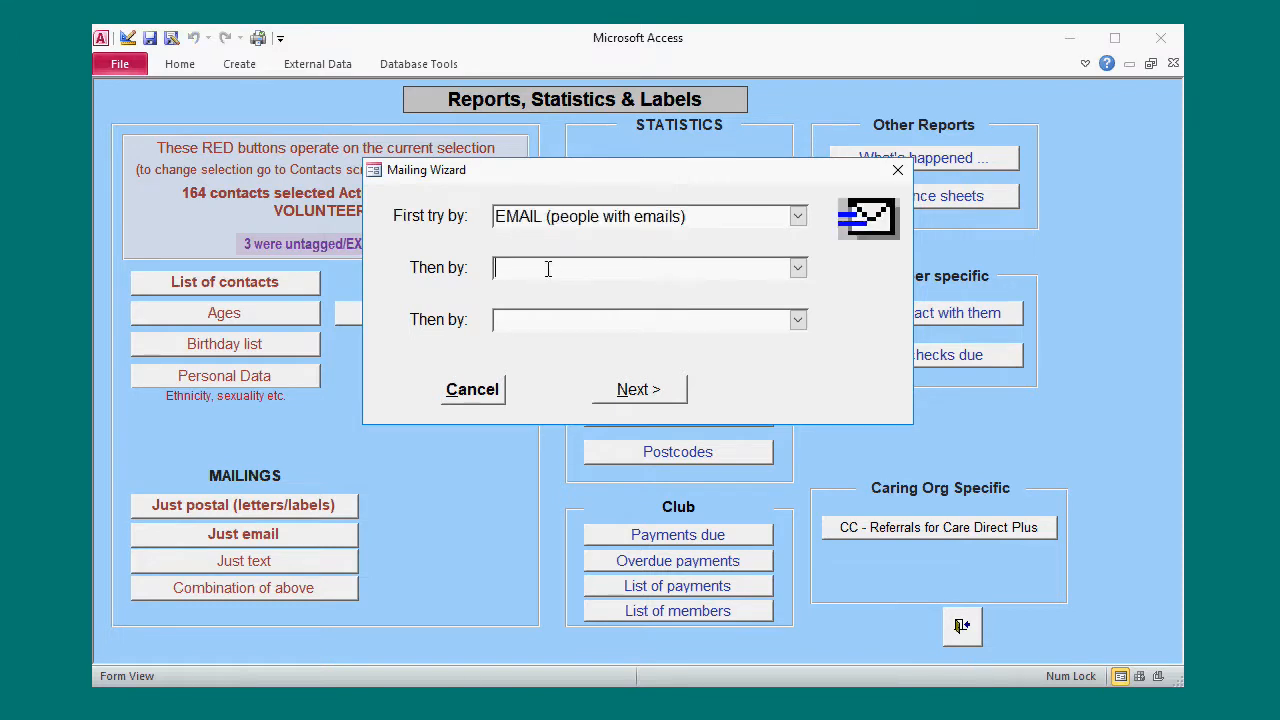
{"action": "type", "text": "p"}
{"action": "left_click", "coordinate": [556, 316]}
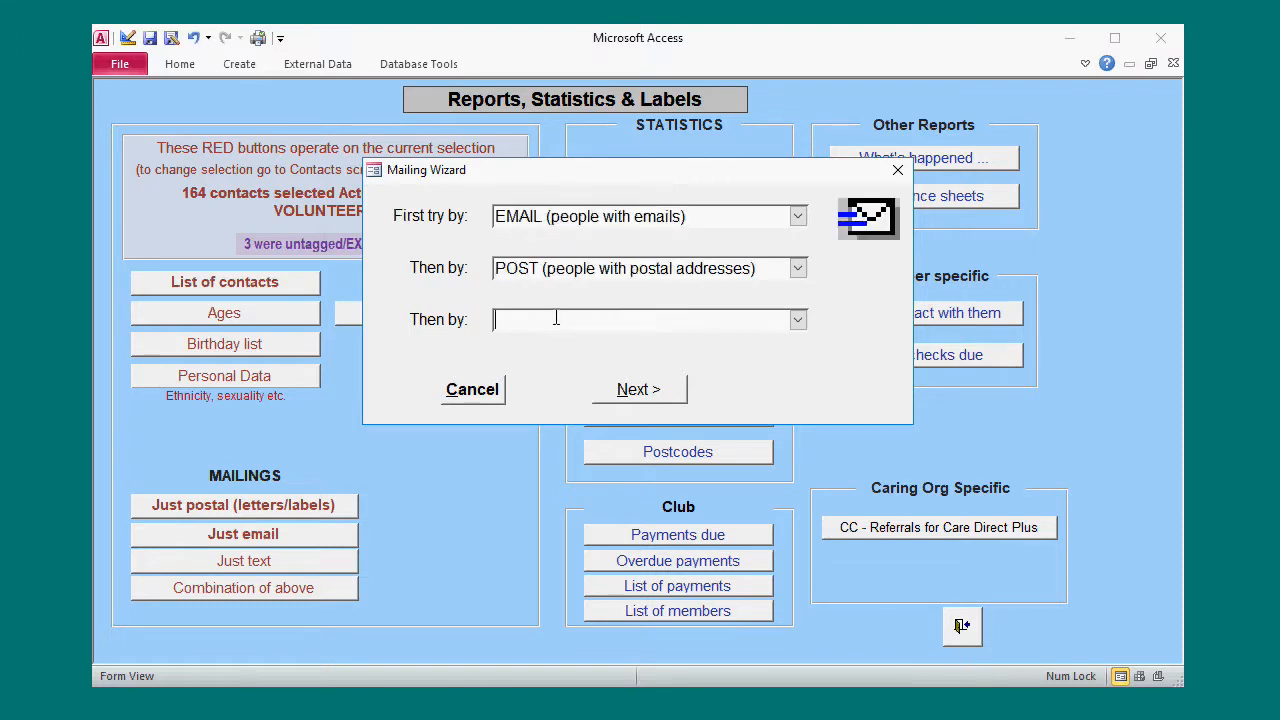
{"action": "left_click", "coordinate": [640, 392]}
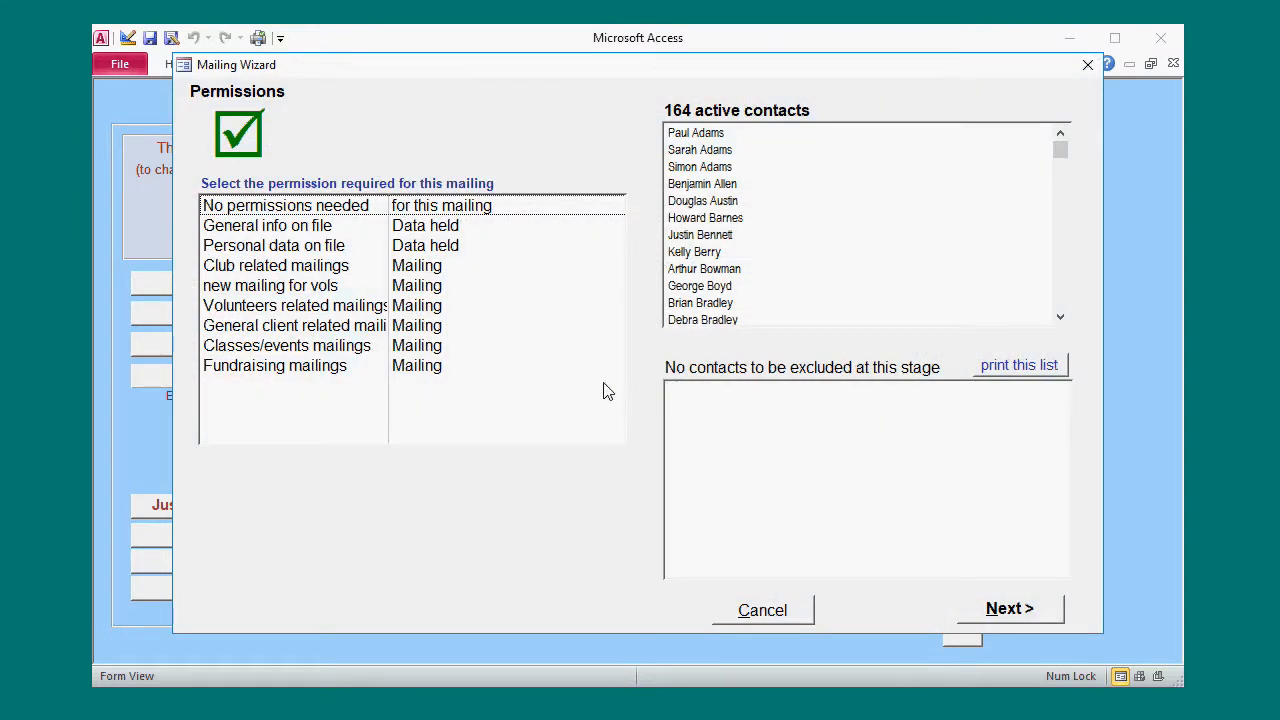
{"action": "left_click", "coordinate": [370, 370]}
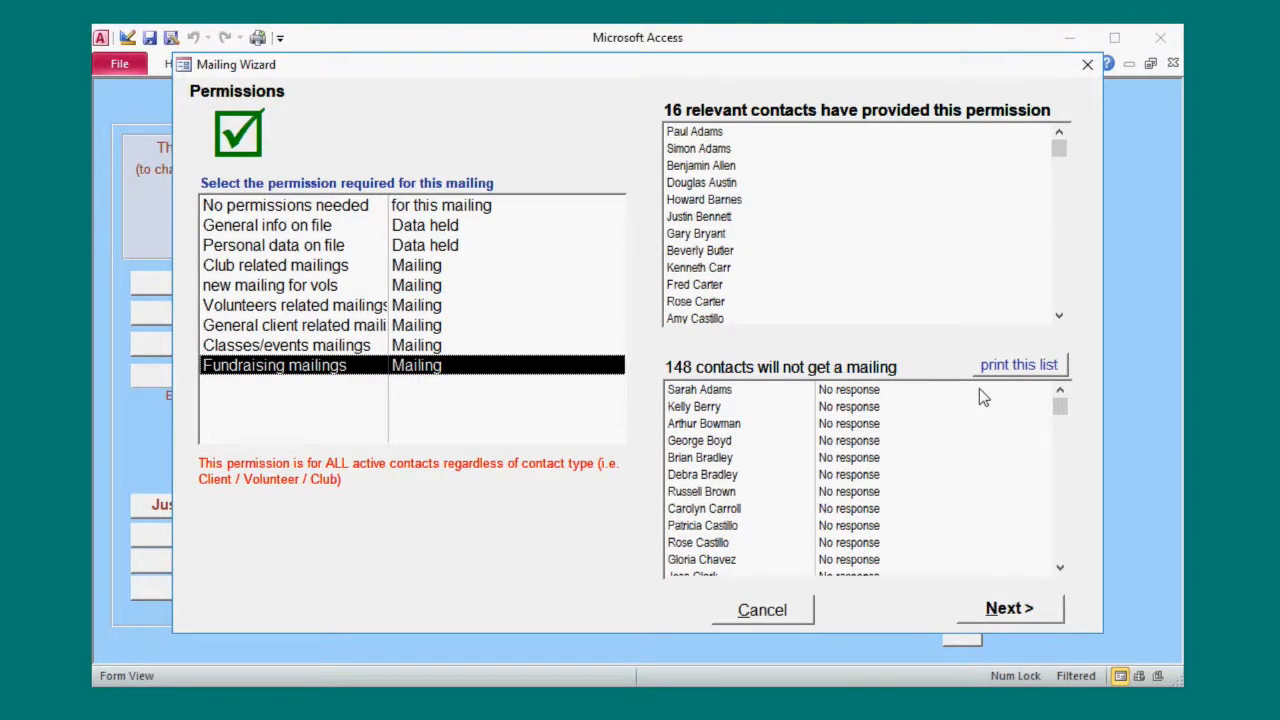
{"action": "left_click", "coordinate": [1008, 612]}
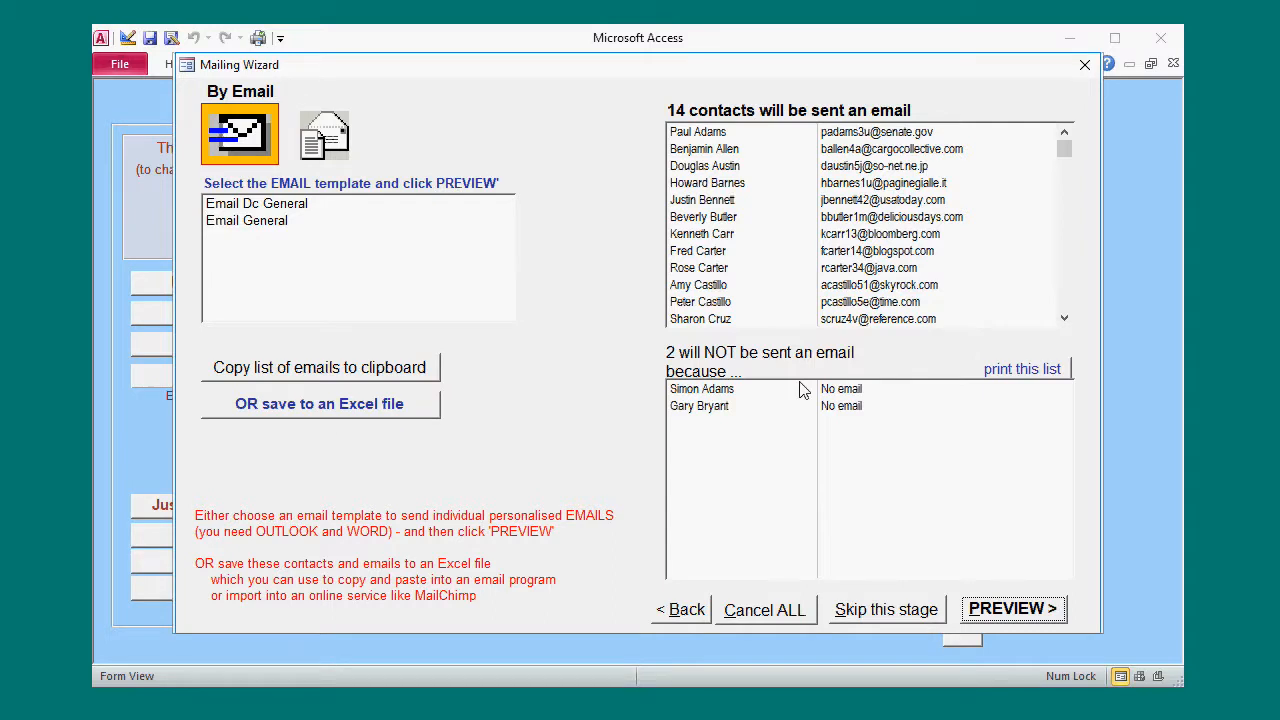
Step: Preview the Email General template and replace its placeholder with the fundraising Xmas dinner invitation for Wednesday 16th December, Old Rectory, 7pm, requesting early replies
{"action": "left_click", "coordinate": [289, 228]}
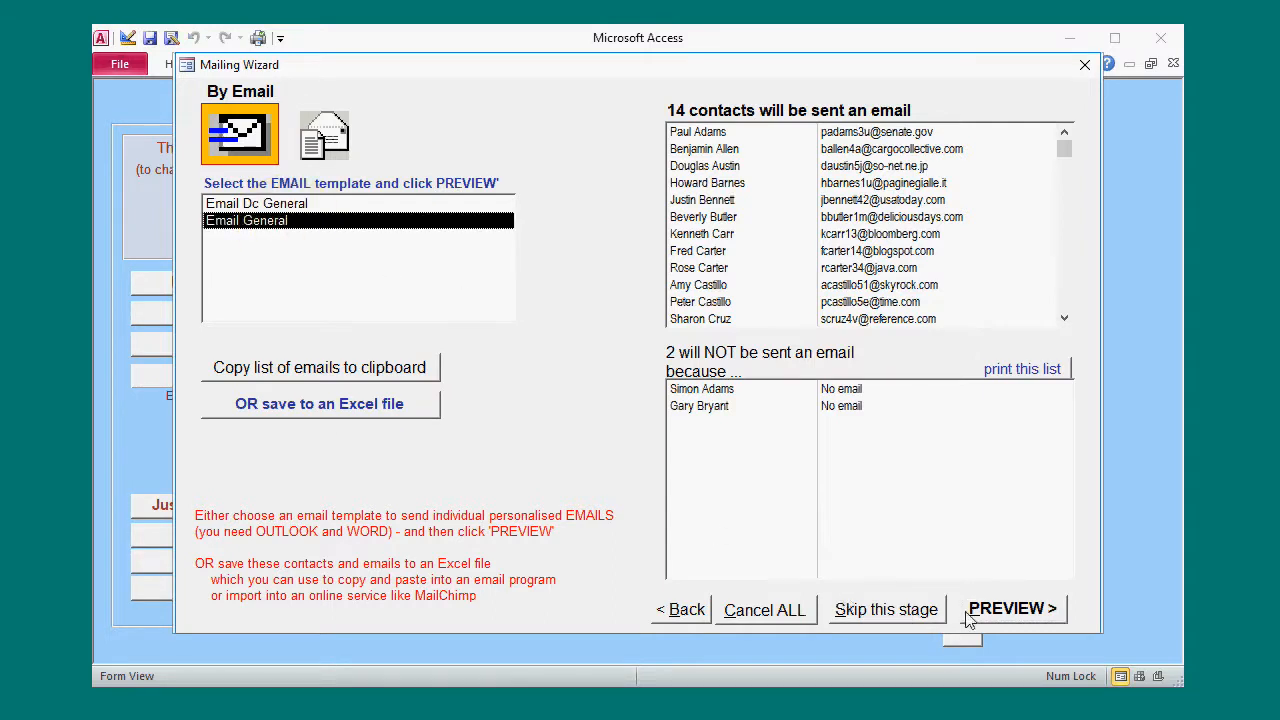
{"action": "left_click", "coordinate": [1008, 612]}
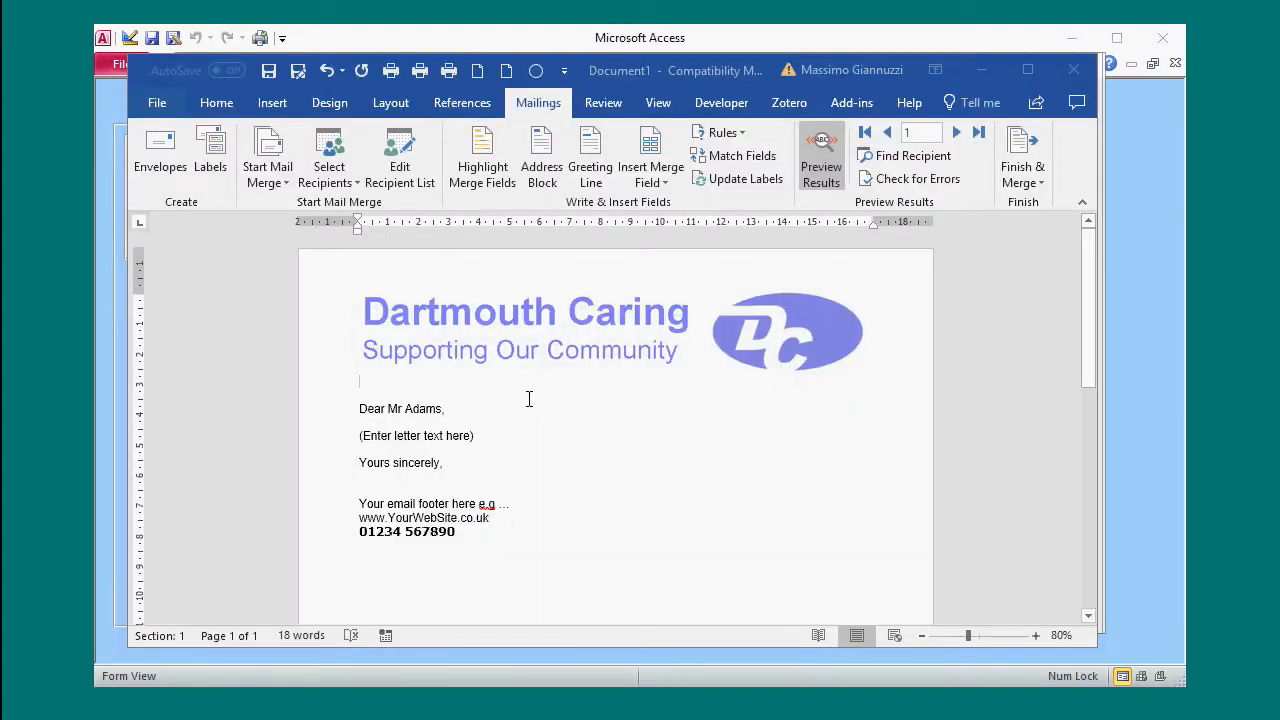
{"action": "left_click", "coordinate": [335, 445]}
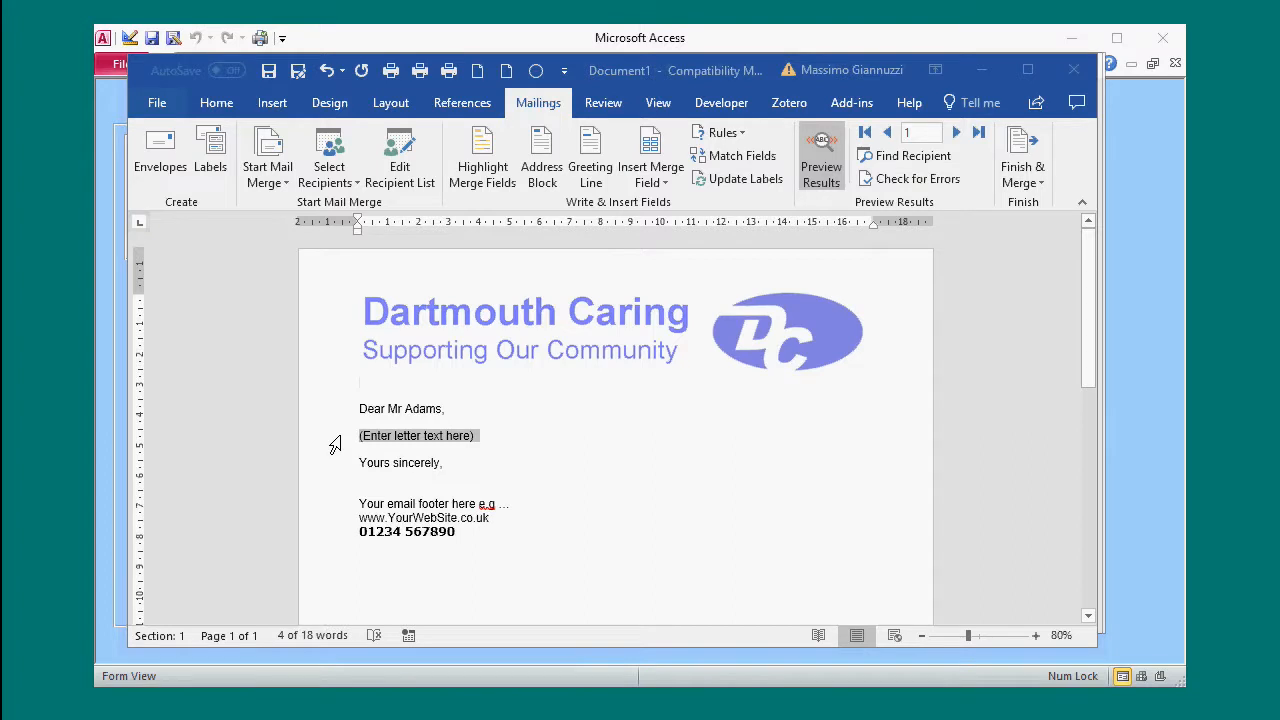
{"action": "type", "text": "You are cordially invited to our fundraising Xmas dinner on Wednesday 16th December at the Old Rectory at 7pm. If you are interested please reply to us soon as last year we were fully booked by the end of October!"}
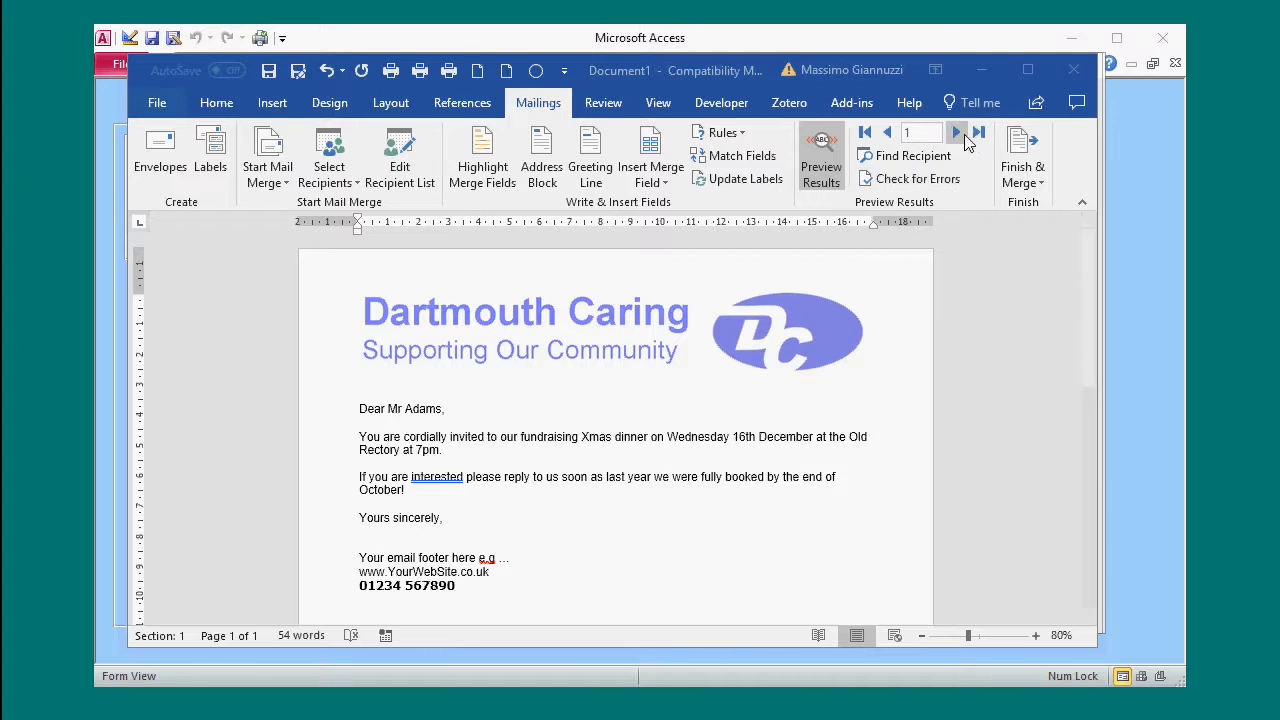
Step: Check the personalised email invitation for the following recipients up to record 7
{"action": "left_click", "coordinate": [958, 138]}
{"action": "left_click", "coordinate": [958, 138]}
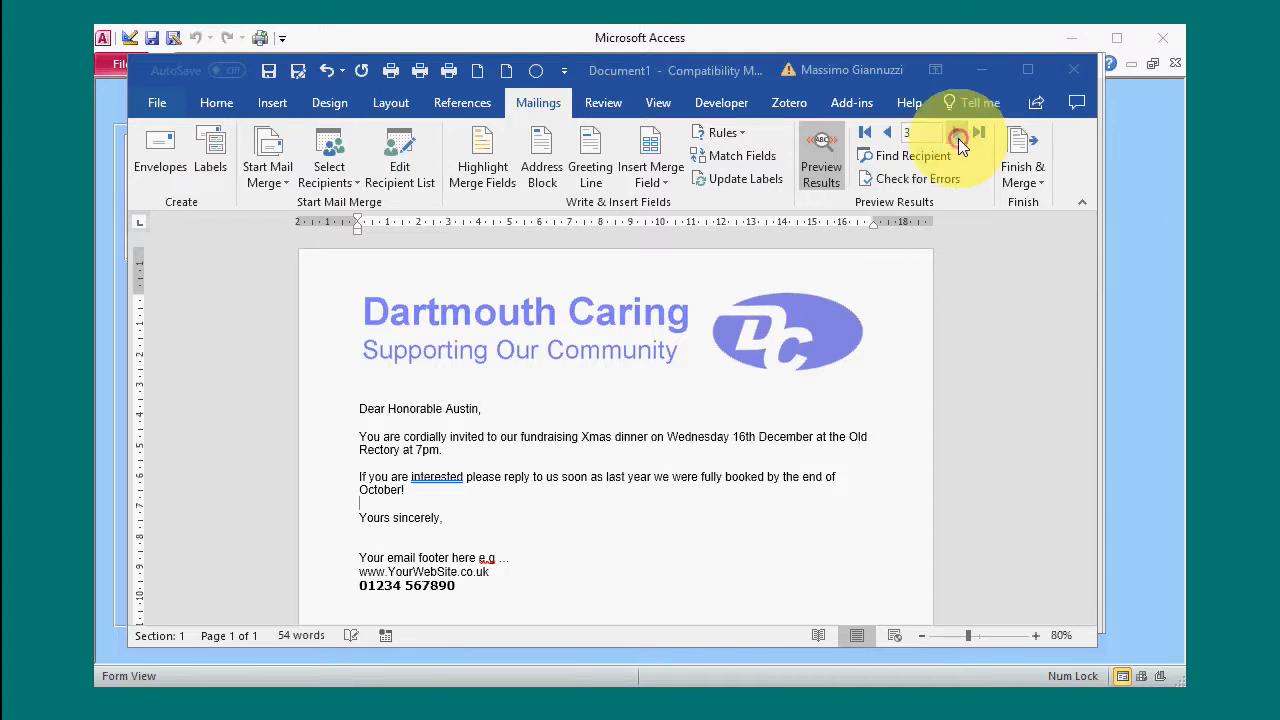
{"action": "left_click", "coordinate": [958, 138]}
{"action": "left_click", "coordinate": [958, 138]}
{"action": "left_click", "coordinate": [958, 138]}
{"action": "left_click", "coordinate": [958, 138]}
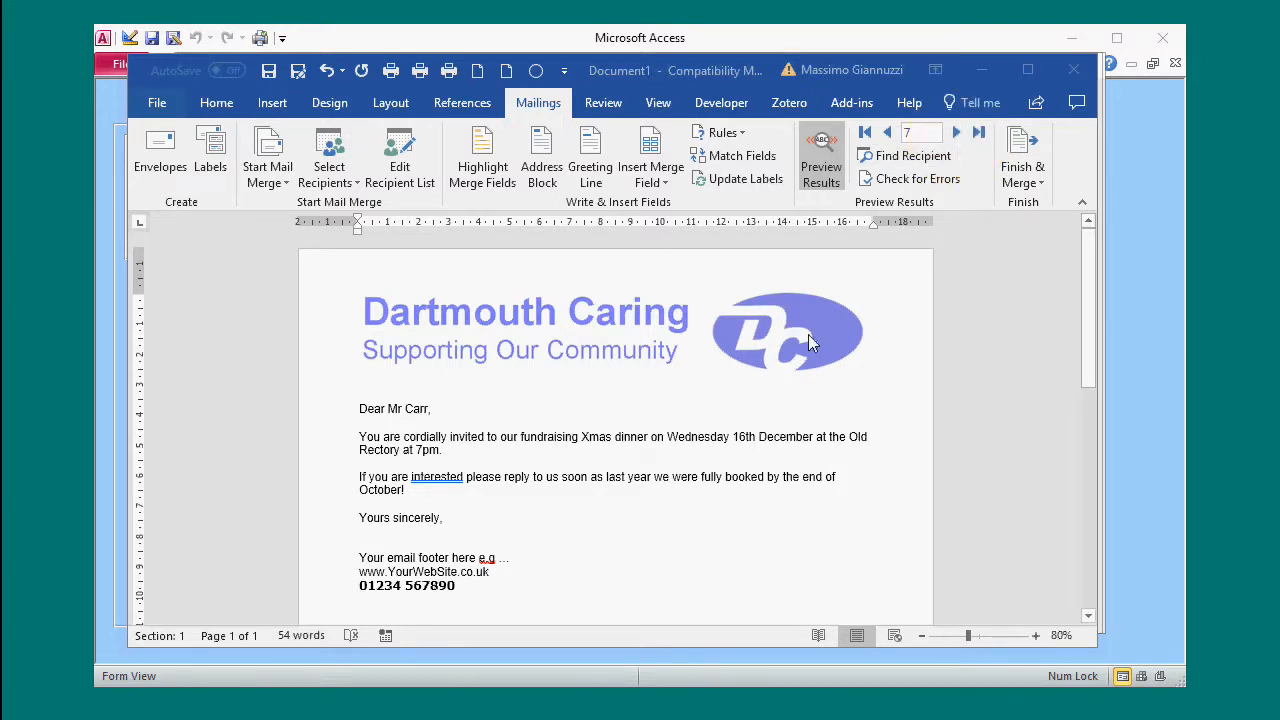
Step: Send the merged HTML emails to all records with the subject "Invitation to our fundraising Xmas dinner" and close the document without saving
{"action": "left_click", "coordinate": [1025, 165]}
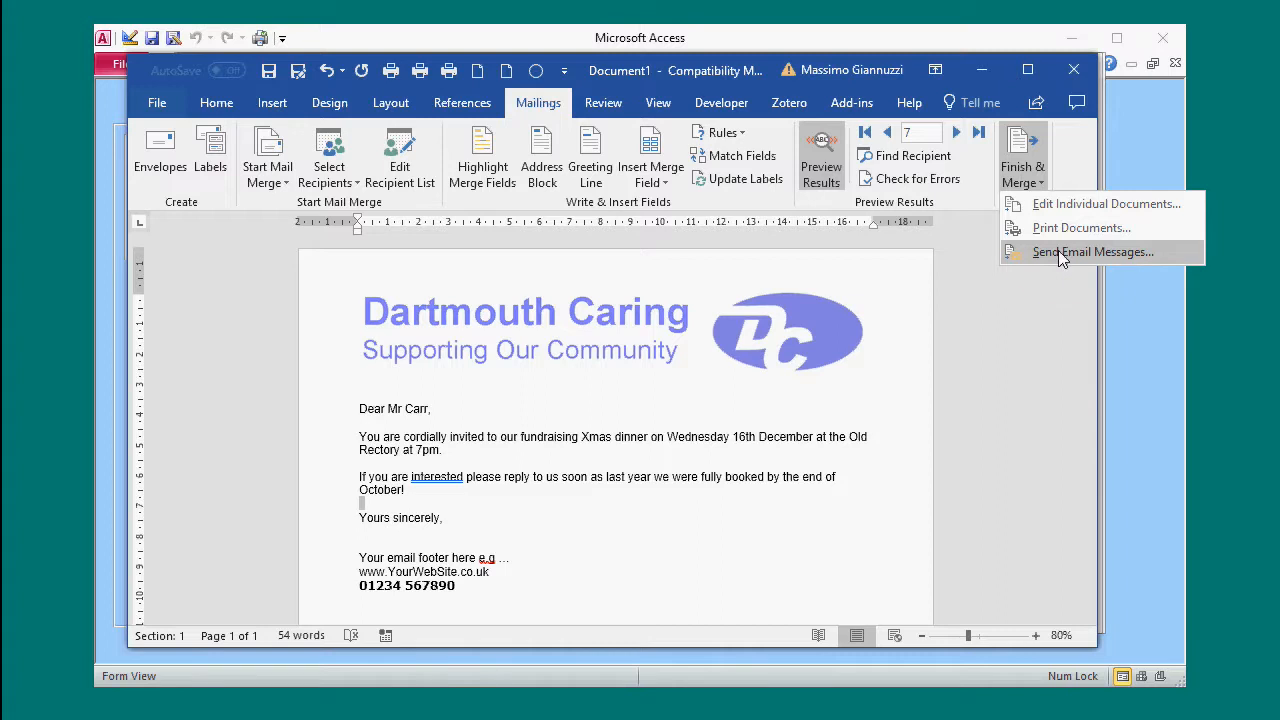
{"action": "left_click", "coordinate": [1062, 253]}
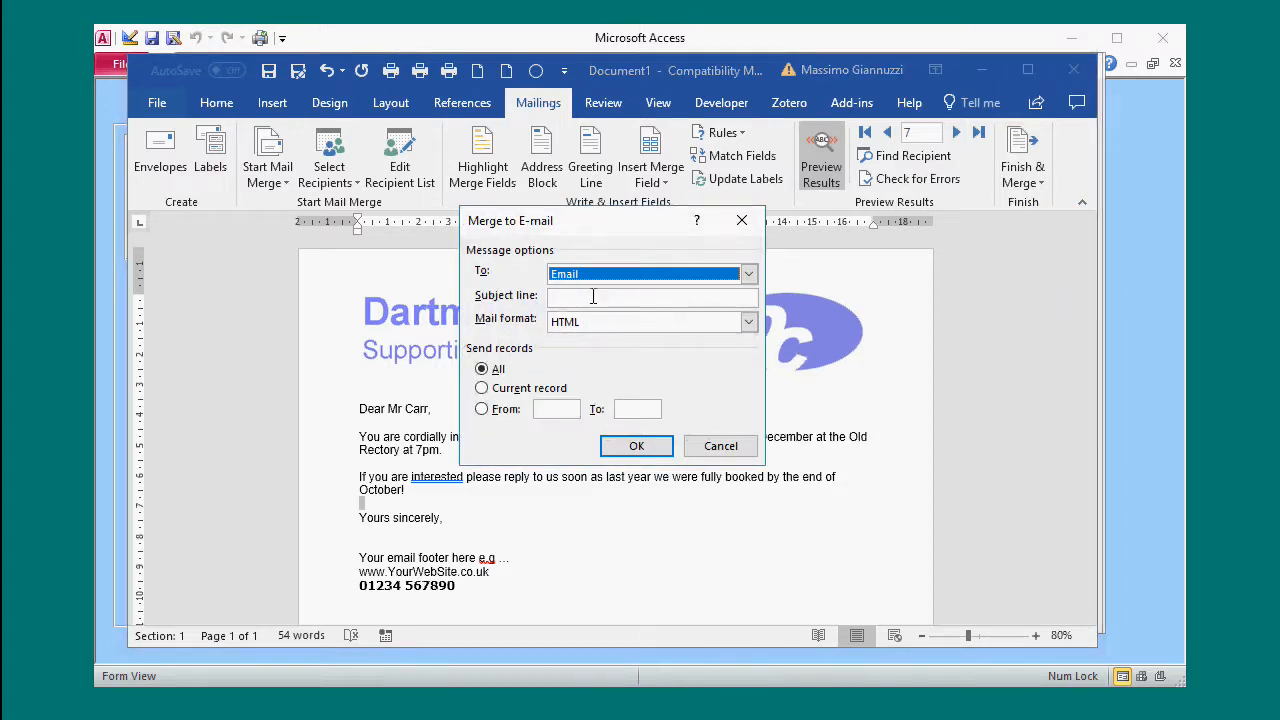
{"action": "left_click", "coordinate": [593, 296]}
{"action": "type", "text": "Invitation"}
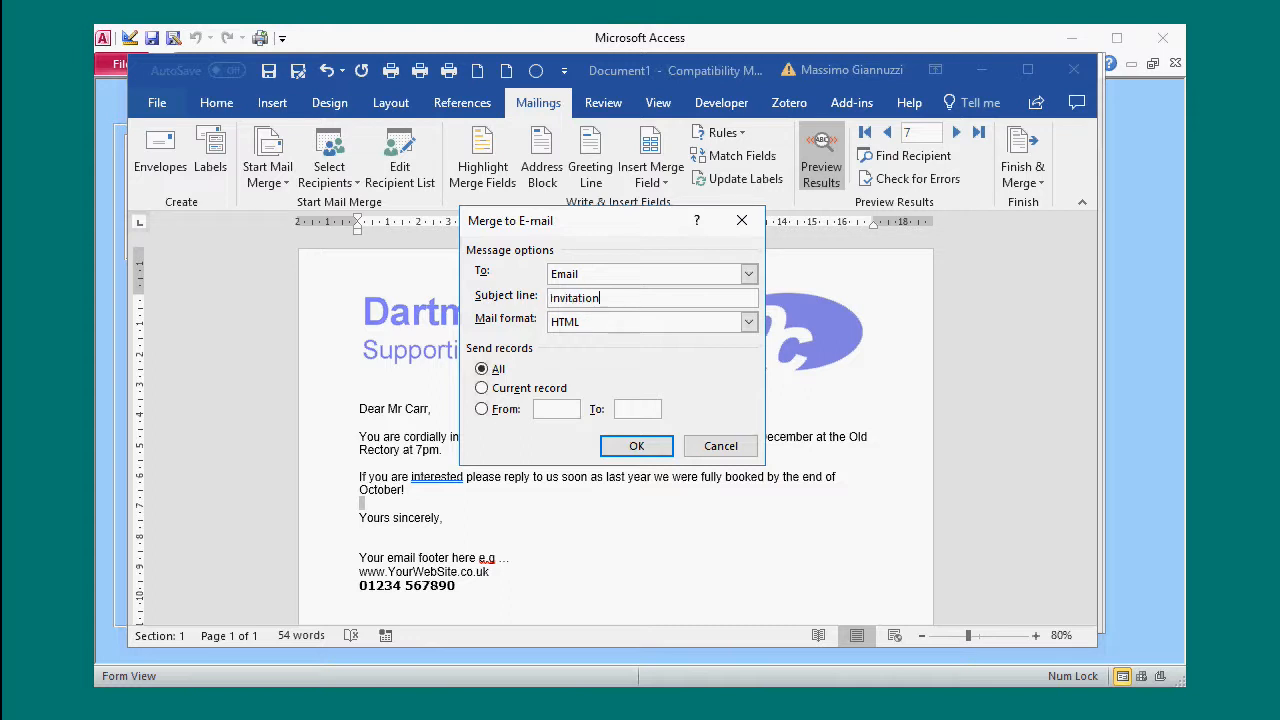
{"action": "type", "text": " to our fundraising Xmas dinner"}
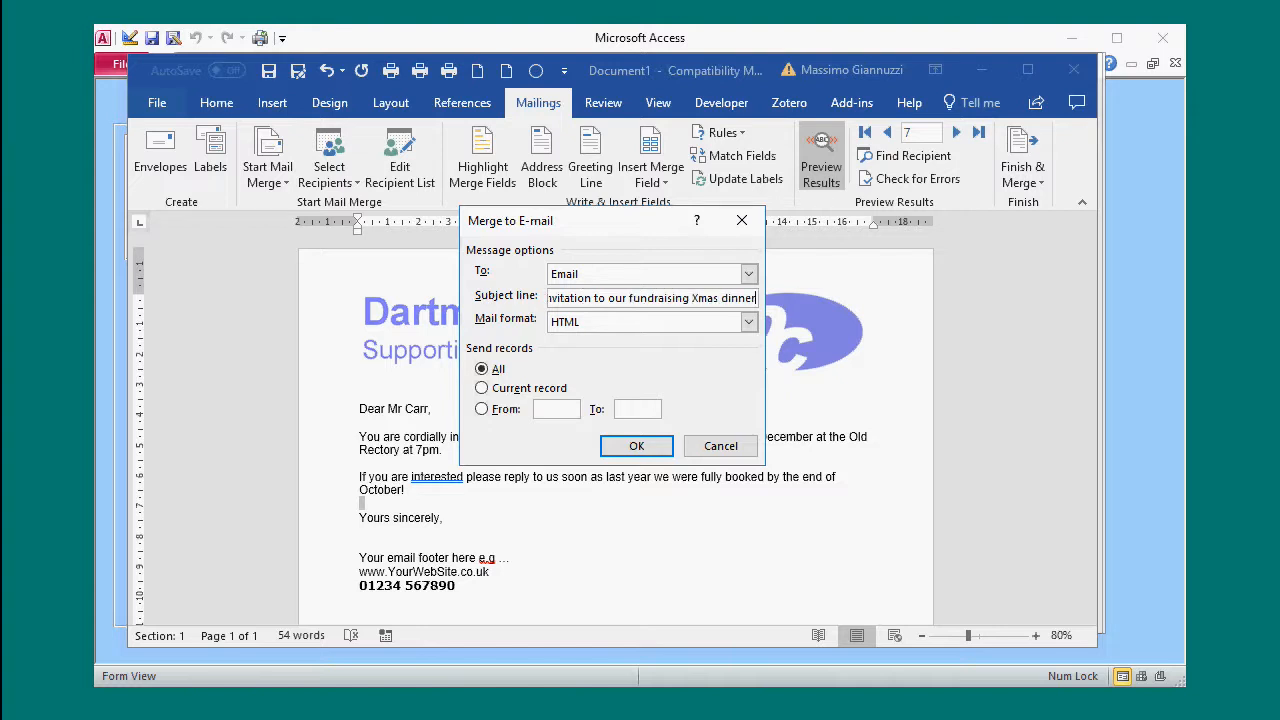
{"action": "left_click", "coordinate": [643, 452]}
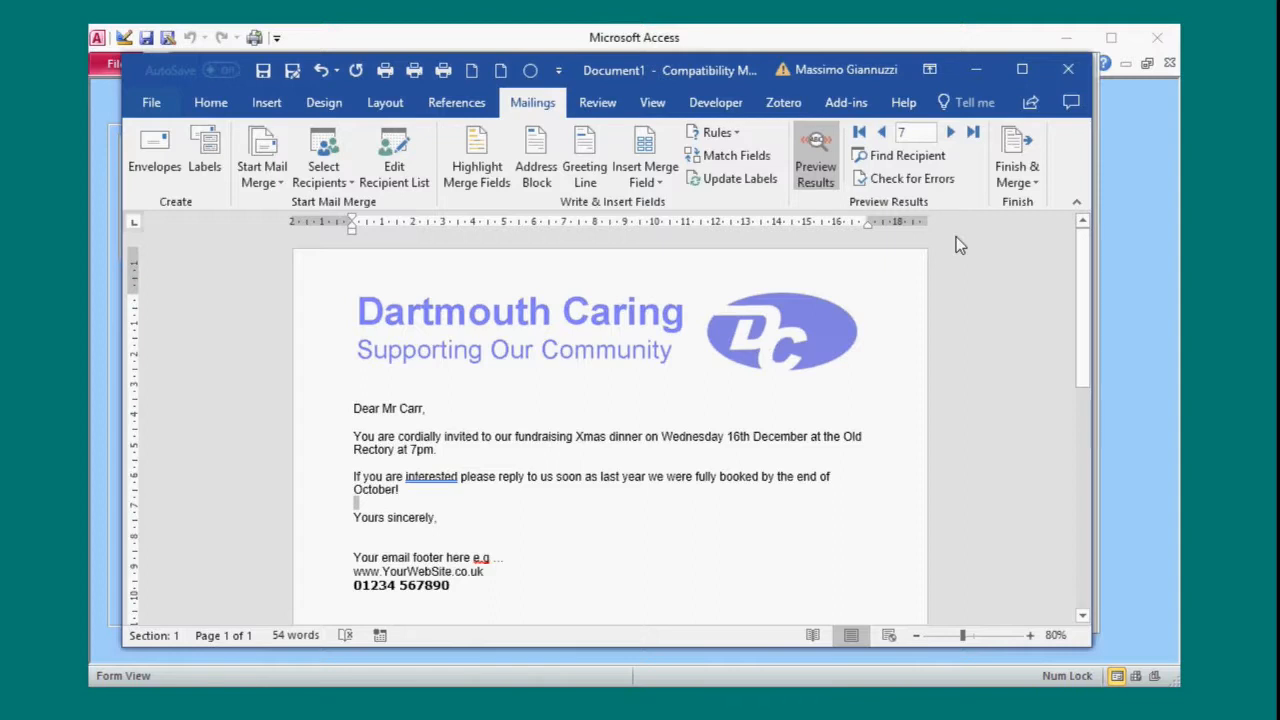
{"action": "left_click", "coordinate": [1070, 72]}
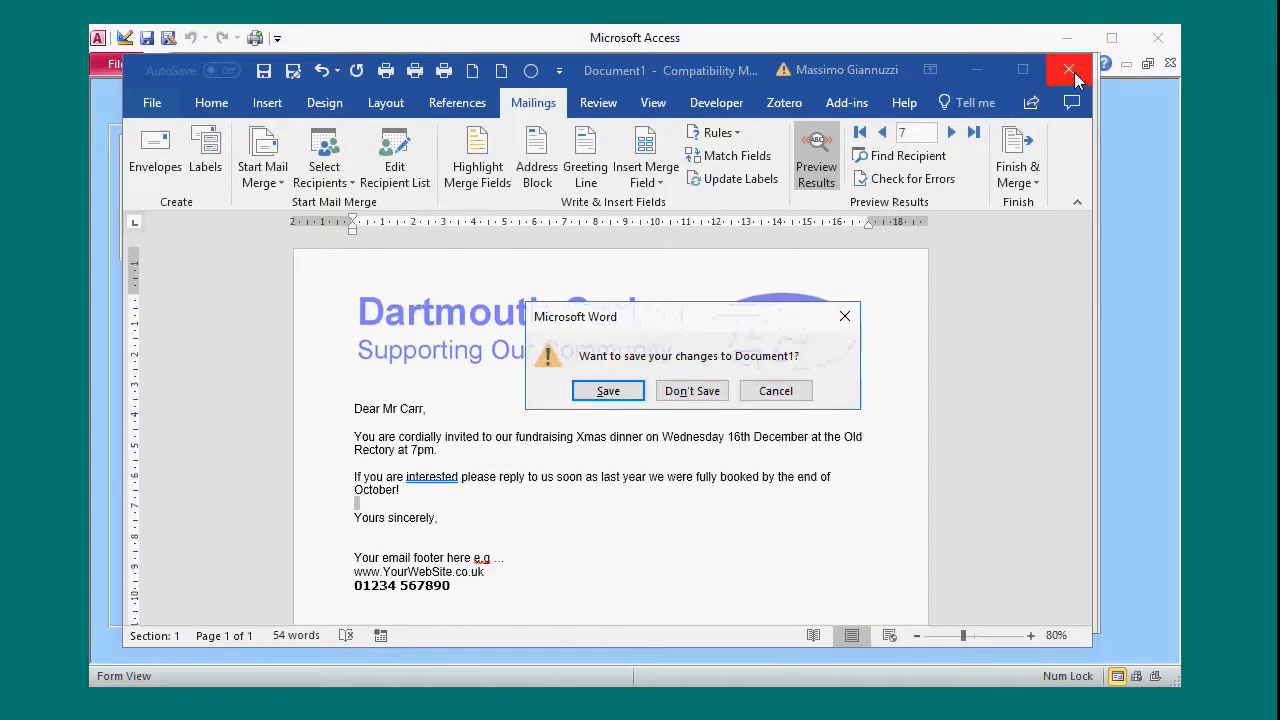
{"action": "left_click", "coordinate": [710, 391]}
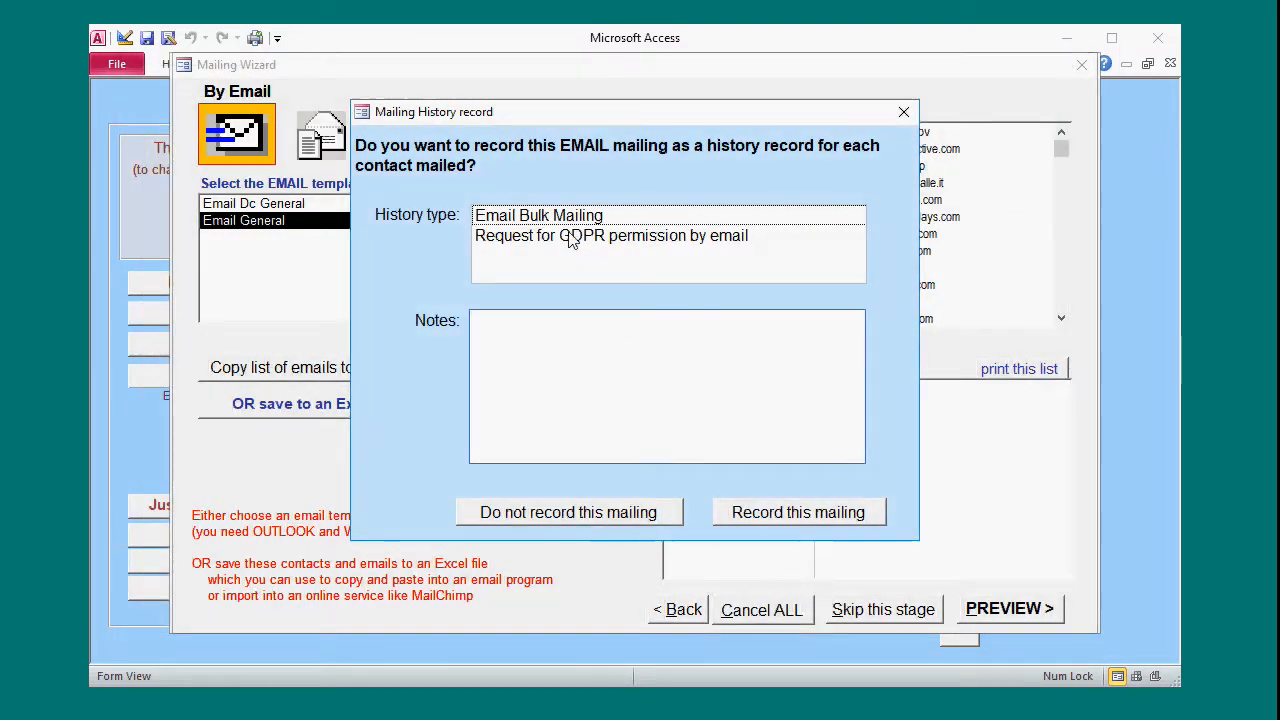
Step: Record the email mailing in each contact's history as Email Bulk Mailing with the note "Invite to annual Xmas fundraising dinner"
{"action": "left_click", "coordinate": [570, 215]}
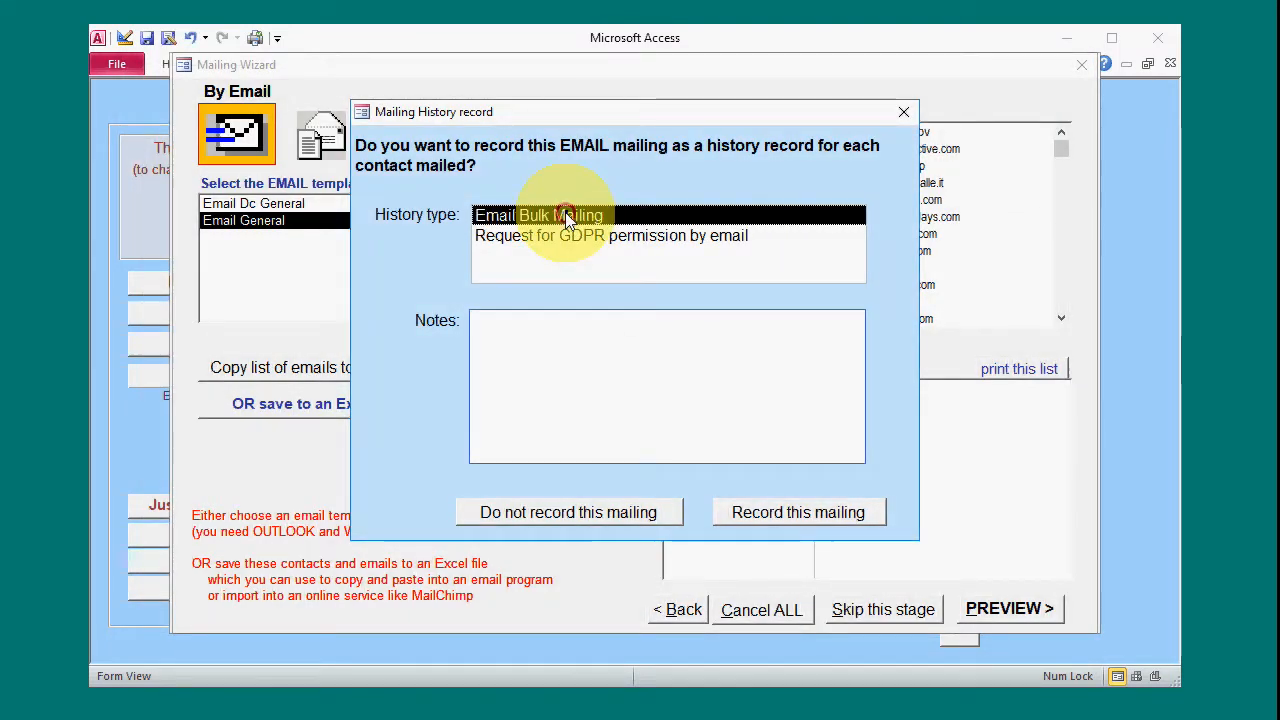
{"action": "left_click", "coordinate": [579, 315]}
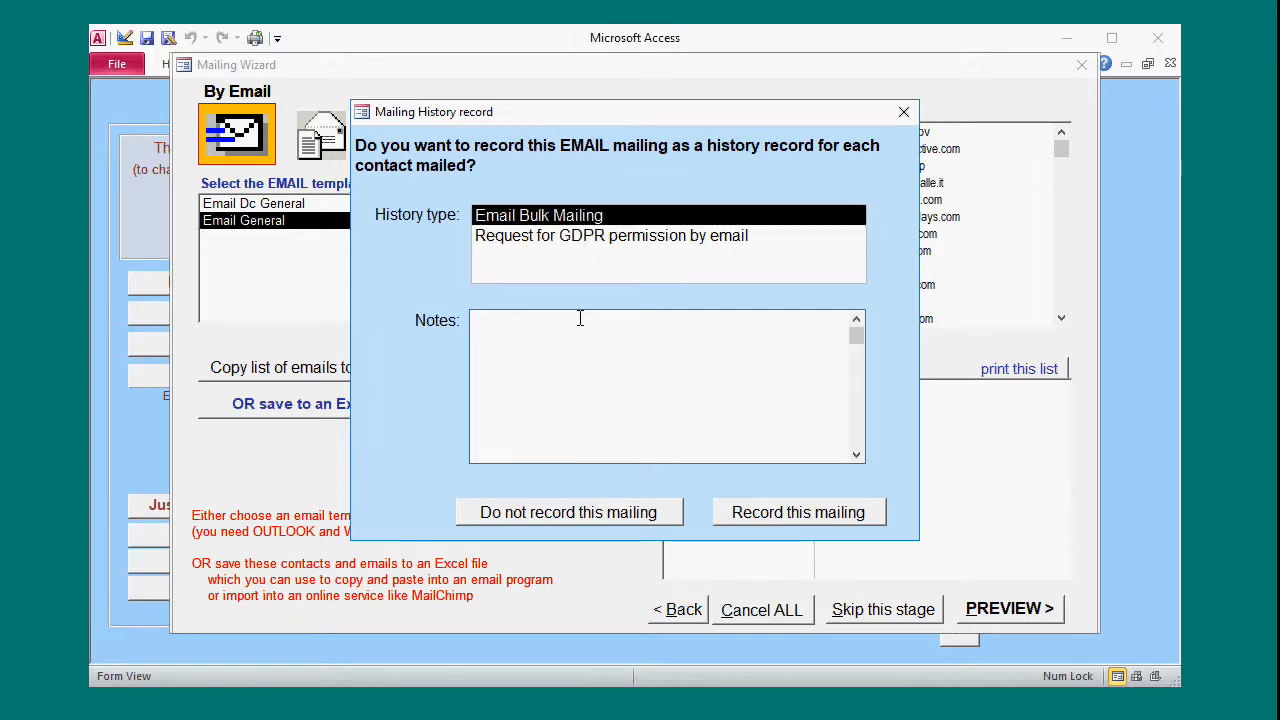
{"action": "type", "text": "Invite to annual Xmas "}
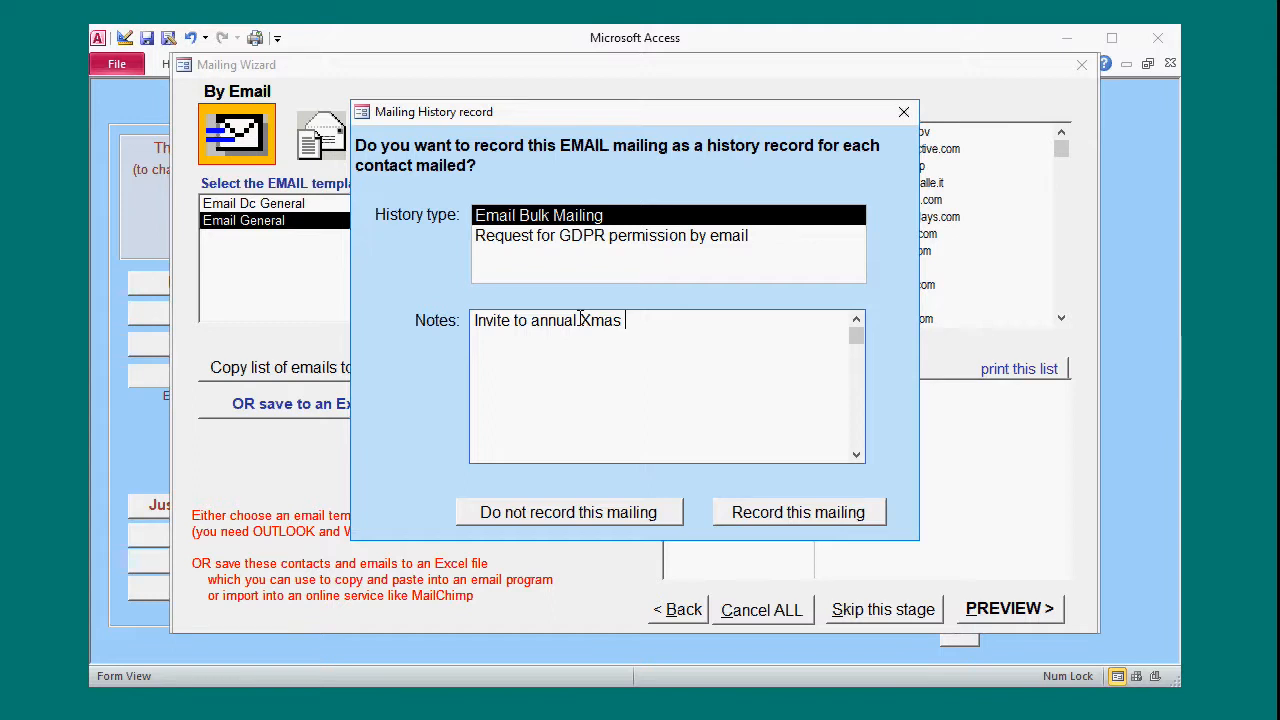
{"action": "type", "text": "fundraising dinner"}
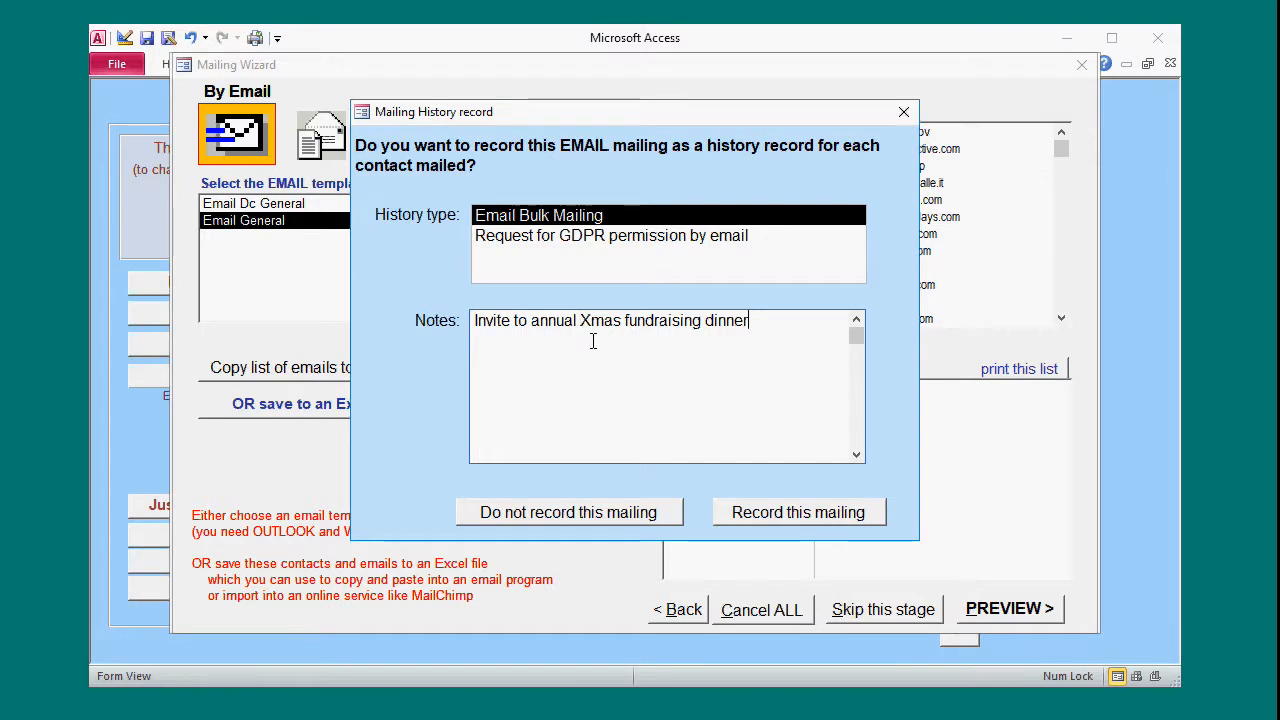
{"action": "left_click", "coordinate": [782, 512]}
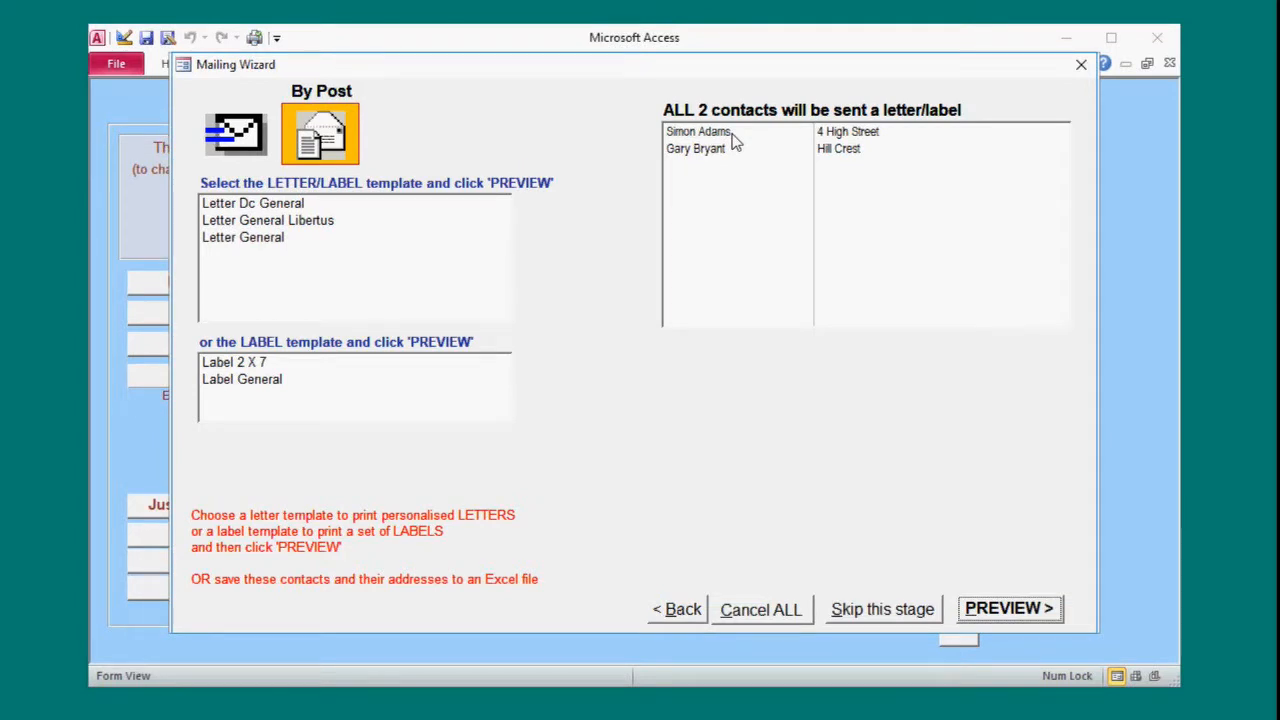
Step: Preview the Letter General template and replace its placeholder with the Xmas dinner invitation for Wednesday 16th December, Old Rectory, 7pm, requesting early replies
{"action": "left_click", "coordinate": [265, 245]}
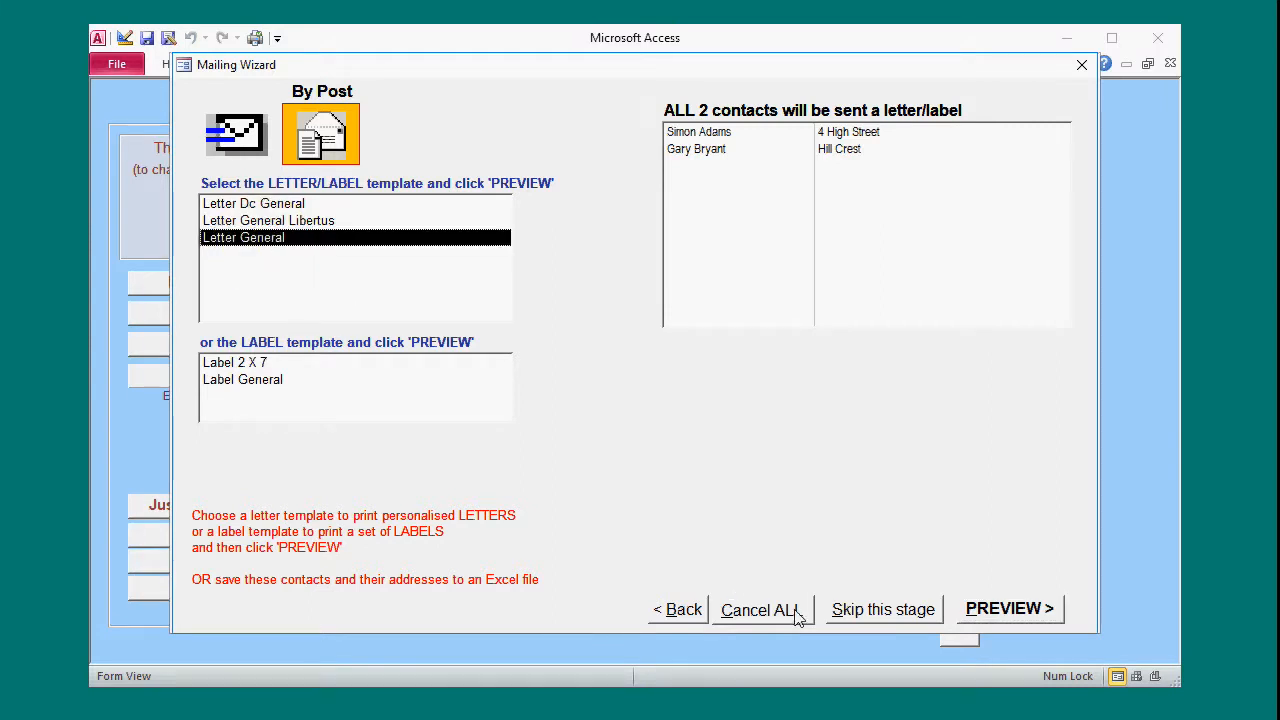
{"action": "left_click", "coordinate": [1010, 609]}
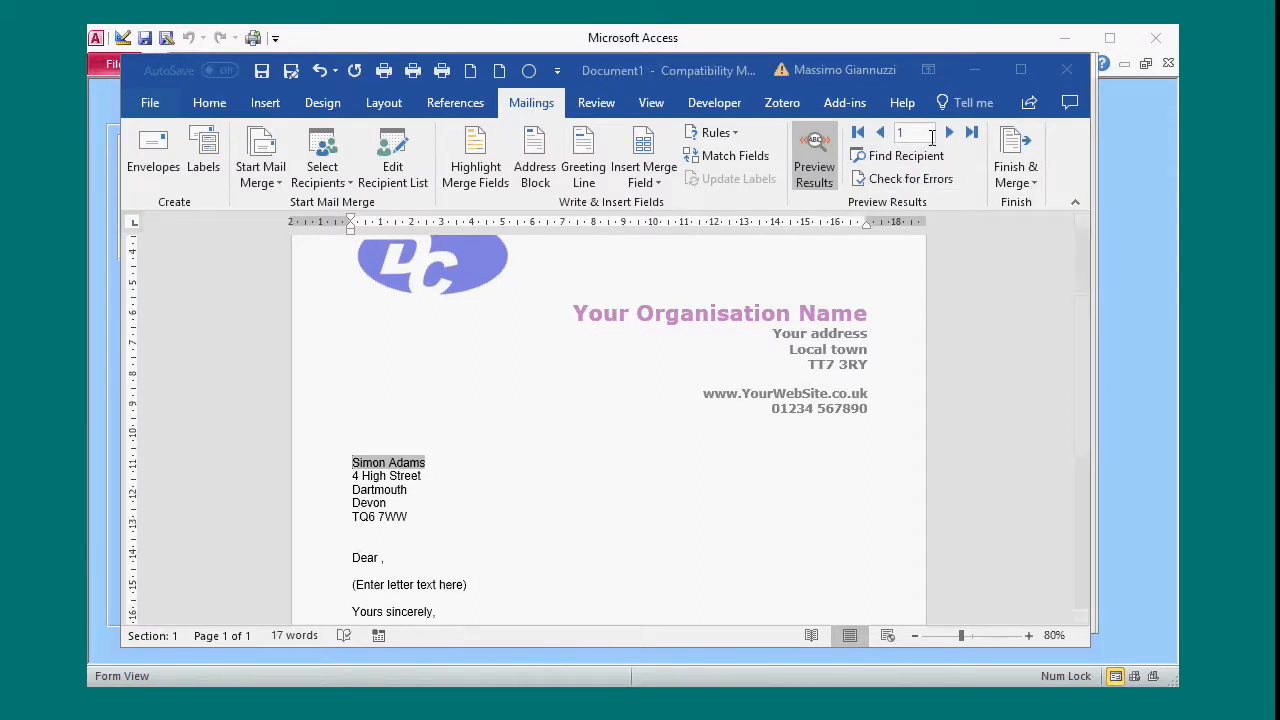
{"action": "left_click", "coordinate": [948, 134]}
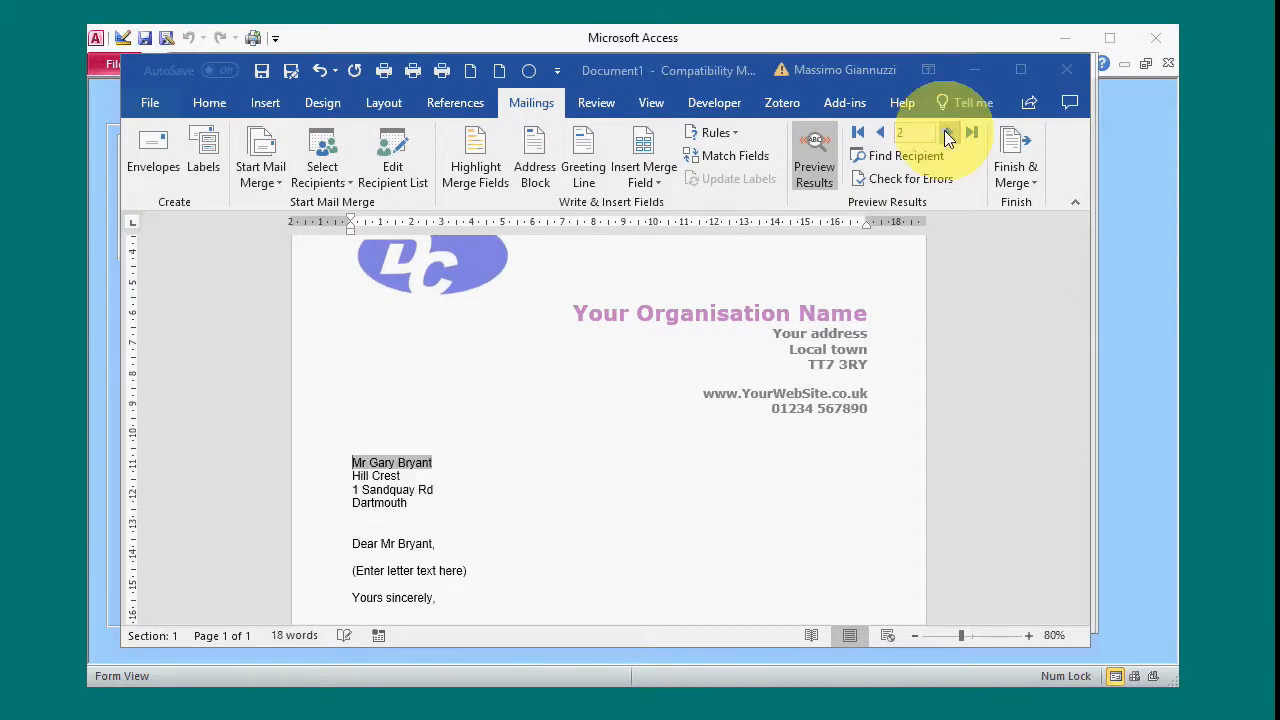
{"action": "scroll", "coordinate": [566, 406], "scroll_direction": "down", "scroll_amount": 3}
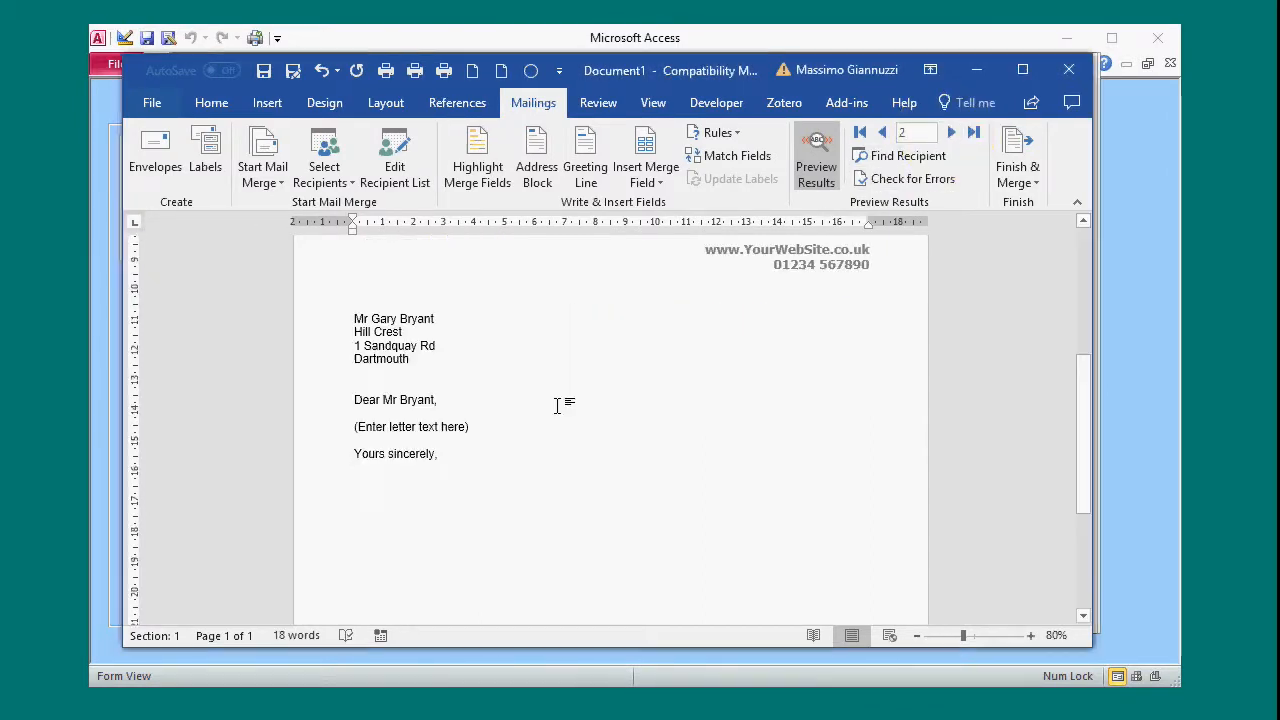
{"action": "left_click", "coordinate": [327, 433]}
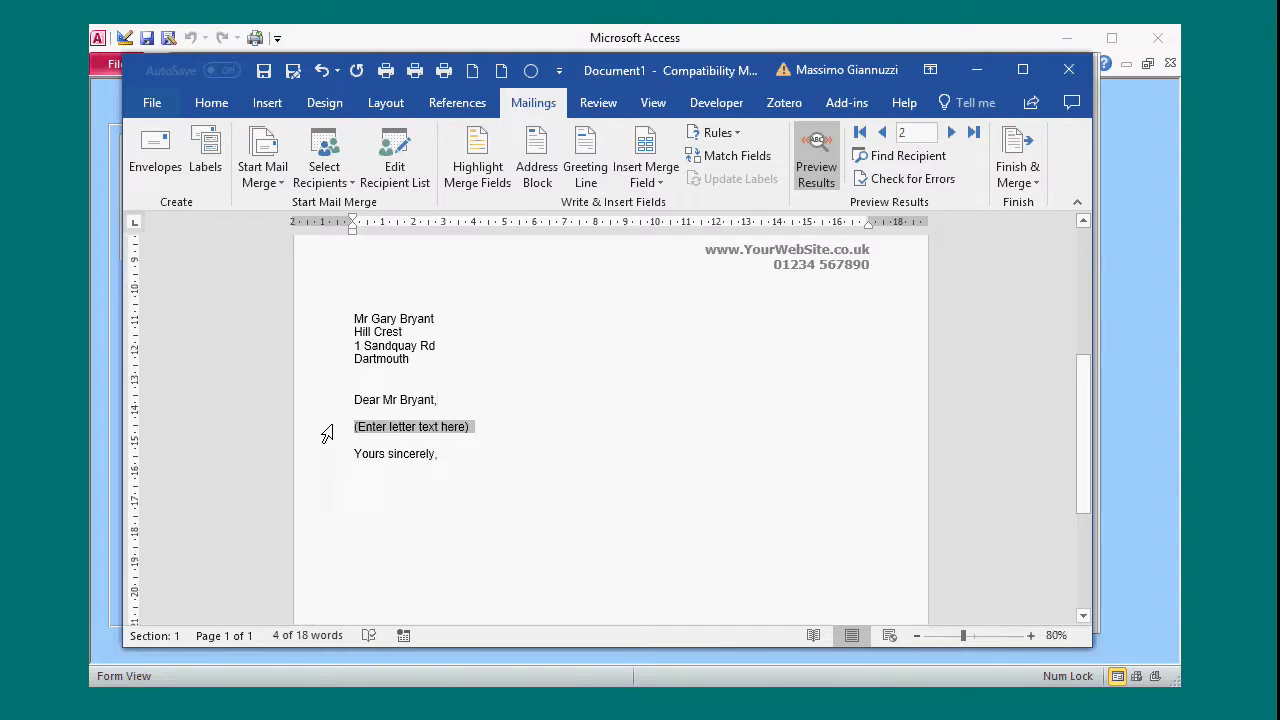
{"action": "type", "text": "You are cordially invited to our fundraising Xmas dinner on Wednesday 16th December at the Old Rectory at 7pm.  If you are interested please reply to us soon as last year we were fully booked by the end of October!"}
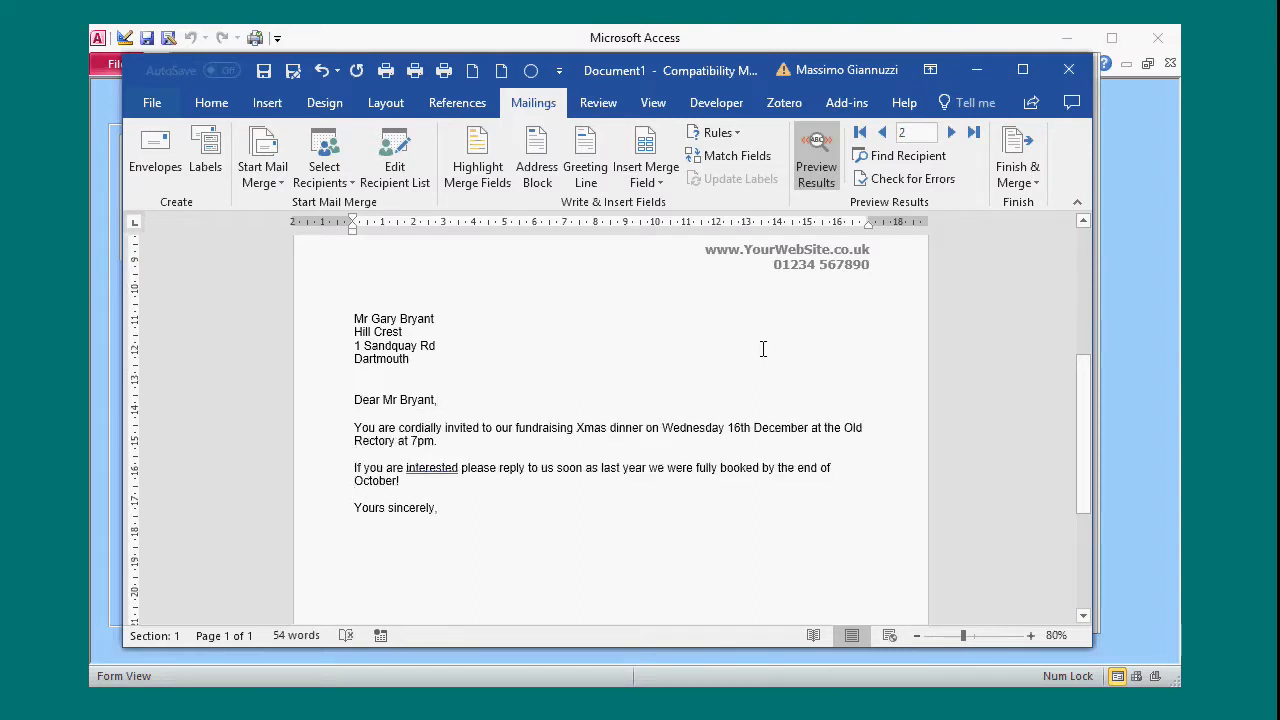
Step: Check the invitation for both postal recipients and merge the letters into a new document for individual editing
{"action": "left_click", "coordinate": [881, 134]}
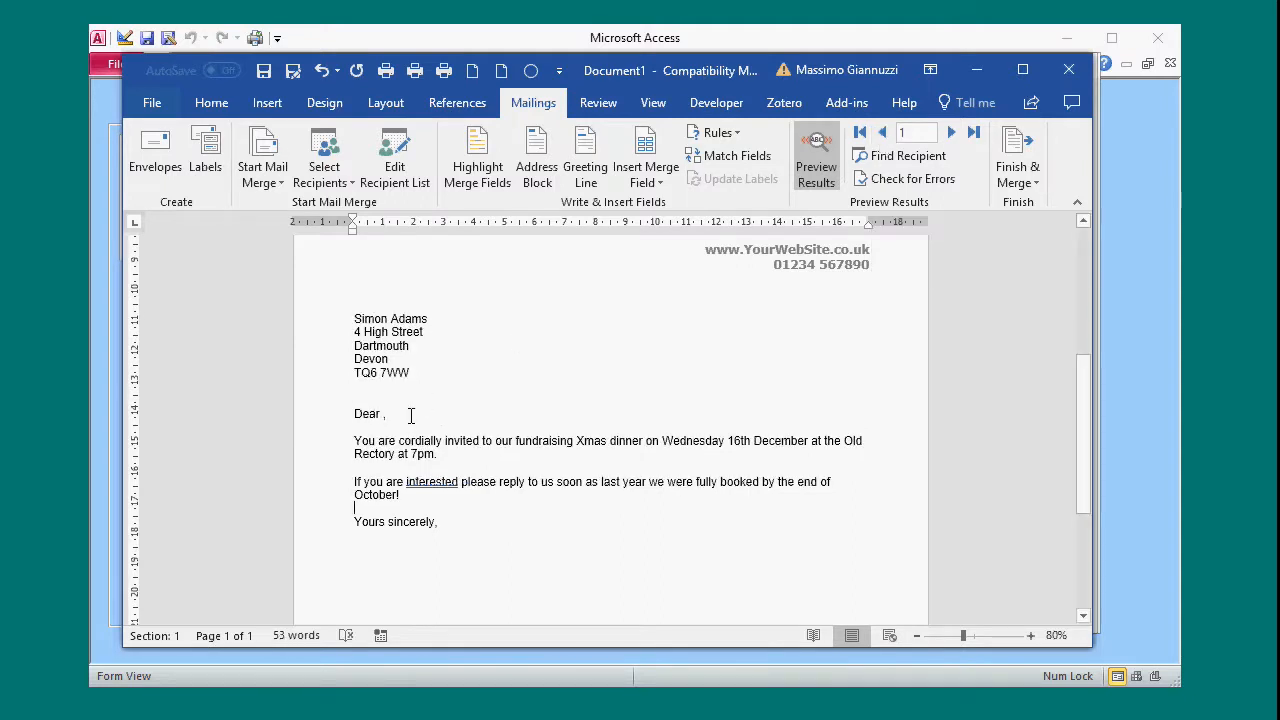
{"action": "left_click", "coordinate": [951, 132]}
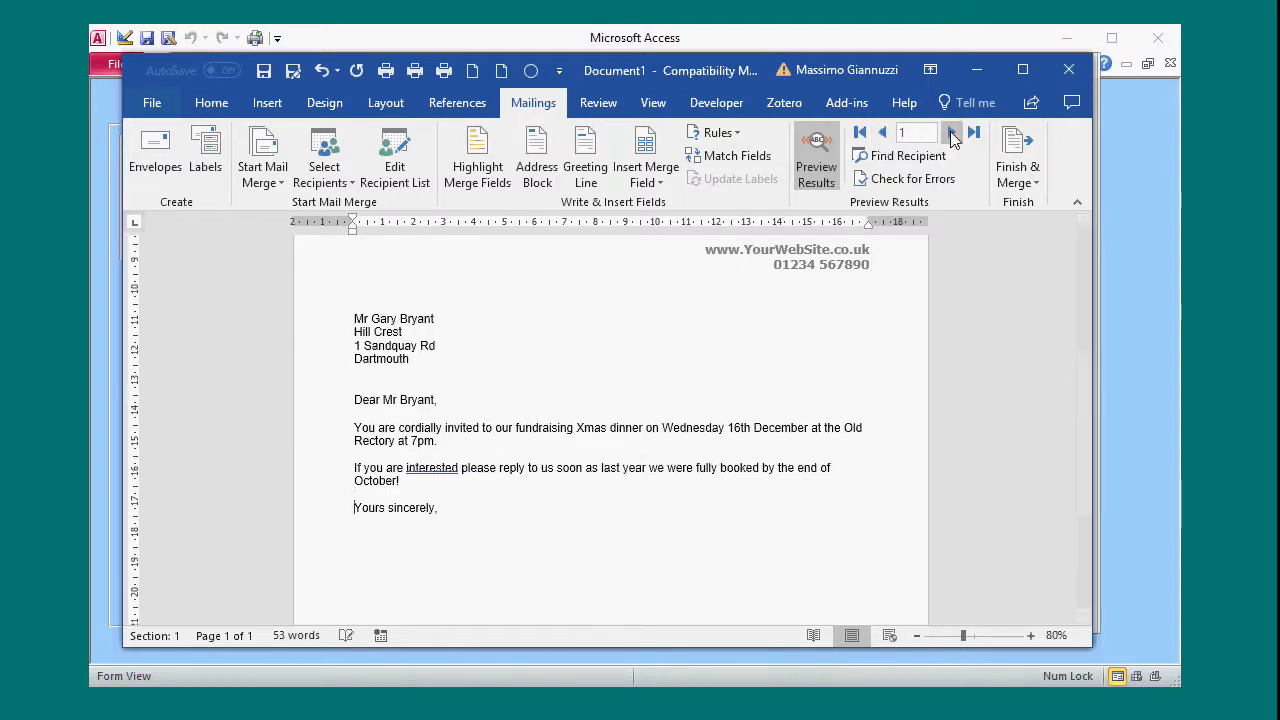
{"action": "left_click", "coordinate": [1024, 178]}
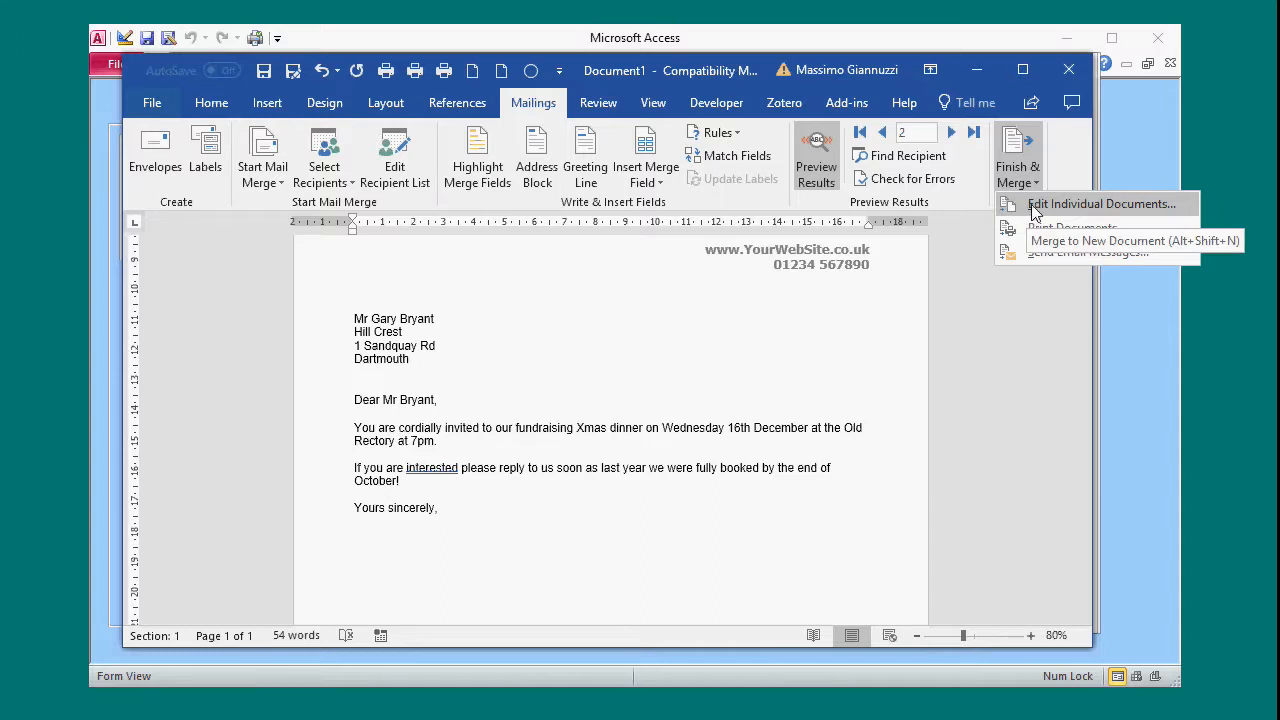
{"action": "left_click", "coordinate": [1031, 204]}
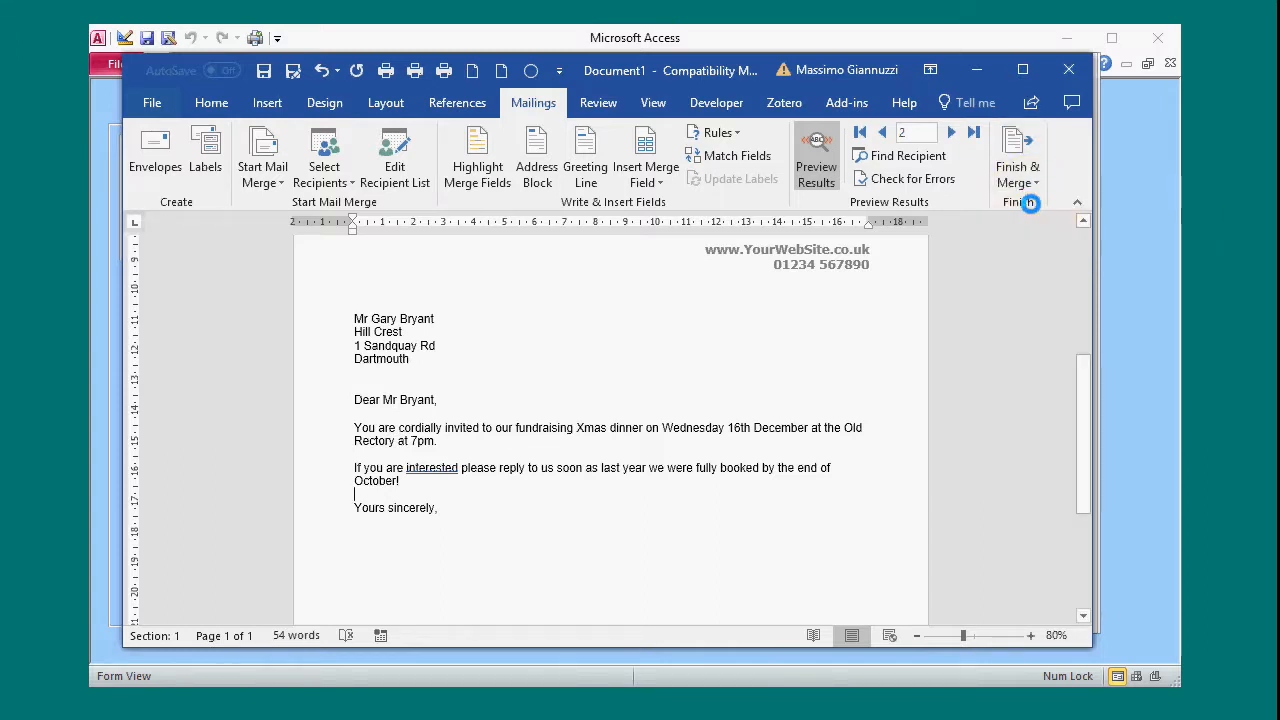
{"action": "left_click", "coordinate": [612, 402]}
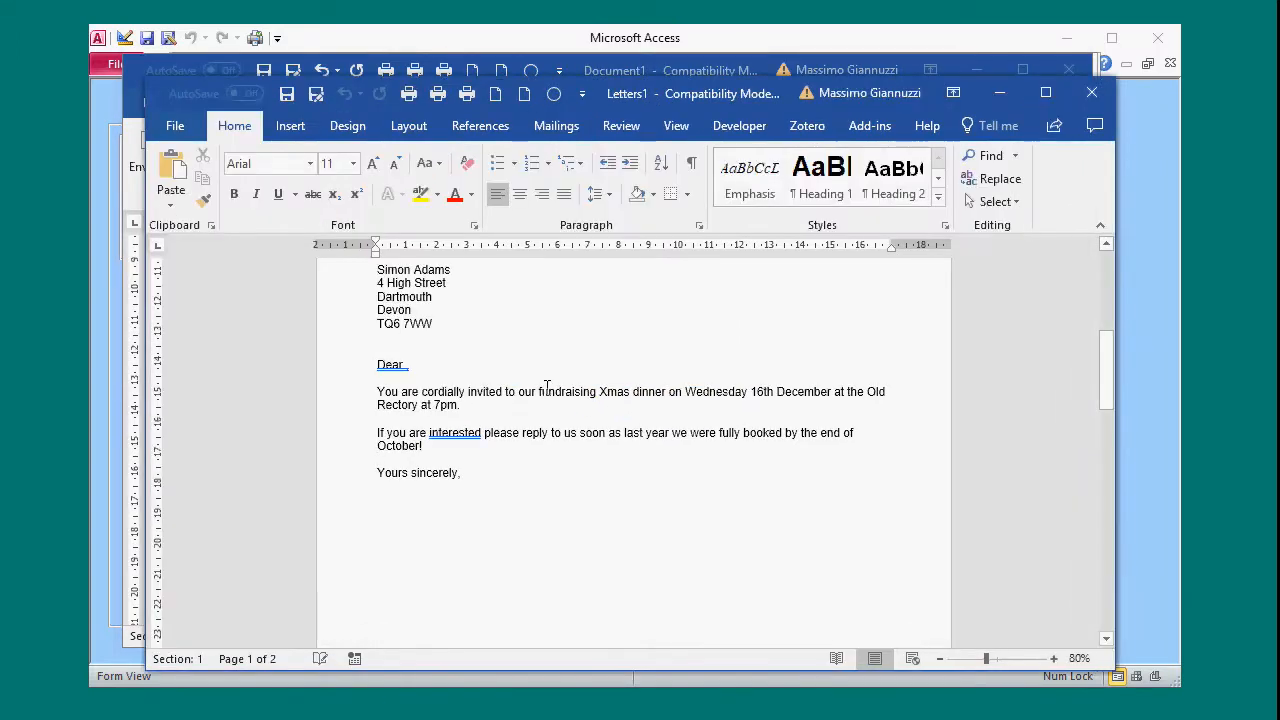
Step: Personalise the first merged letter with the recipient's first name in the greeting and the closing line "Hope you're wife is doing better this week."
{"action": "scroll", "coordinate": [545, 388], "scroll_direction": "down", "scroll_amount": 6}
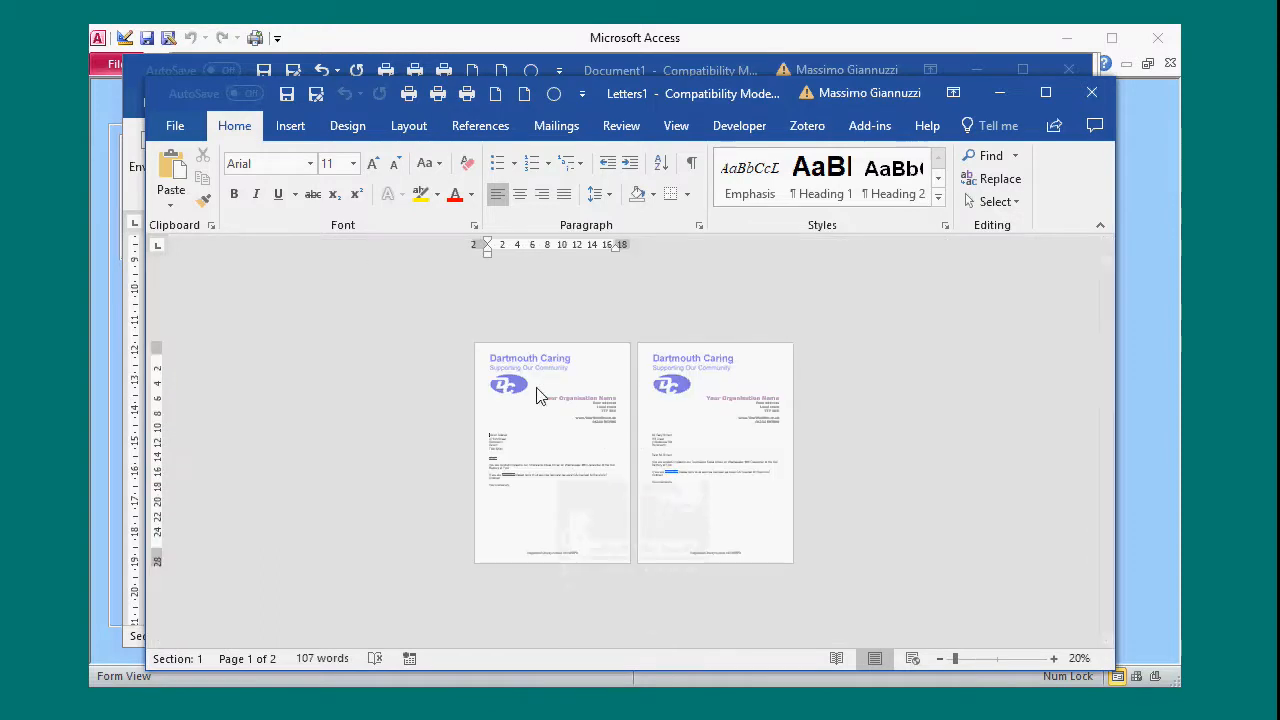
{"action": "scroll", "coordinate": [537, 395], "scroll_direction": "up", "scroll_amount": 7}
{"action": "scroll", "coordinate": [537, 395], "scroll_direction": "down", "scroll_amount": 3}
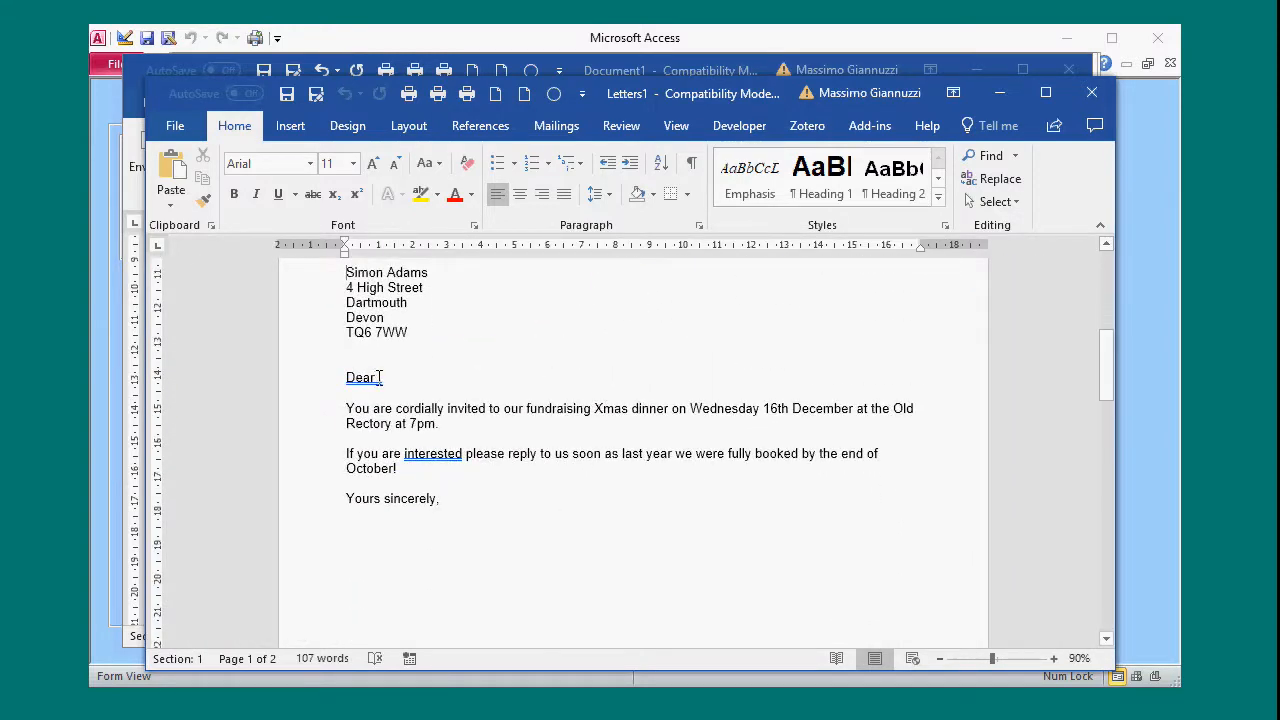
{"action": "type", "text": "Simon,"}
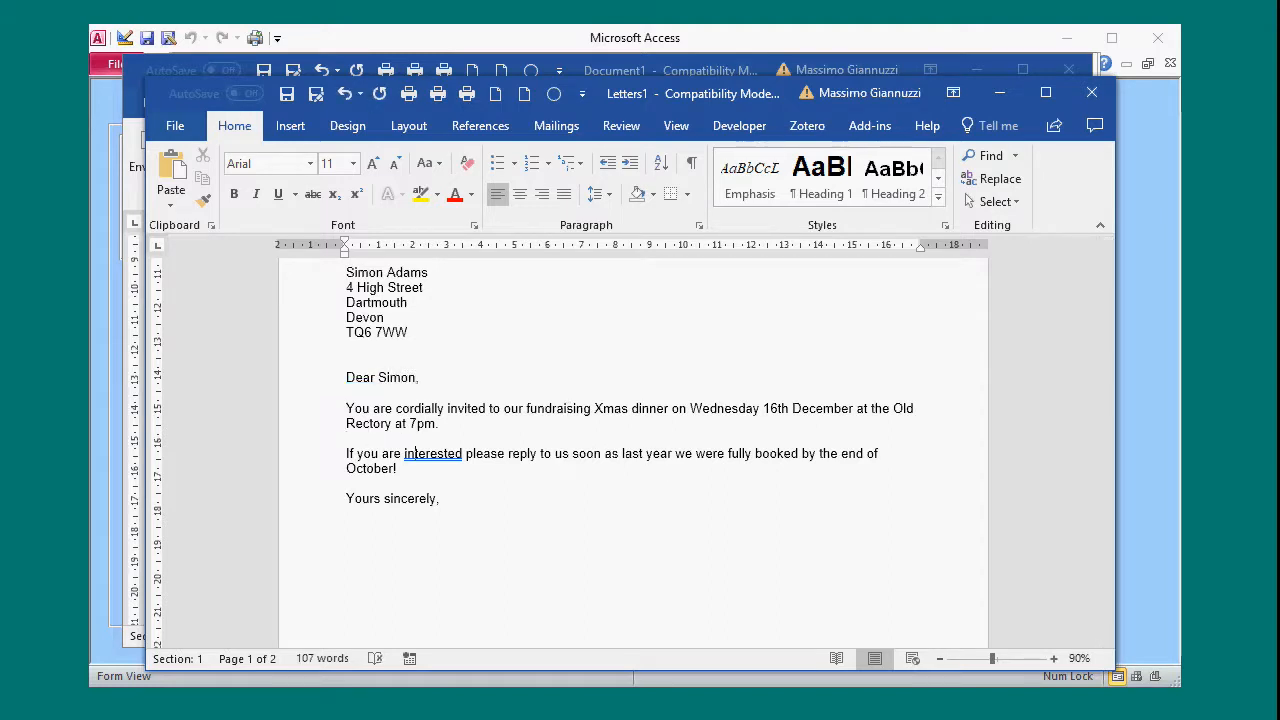
{"action": "left_click", "coordinate": [398, 468]}
{"action": "key", "text": "Return"}
{"action": "type", "text": "Hope you're wife is do"}
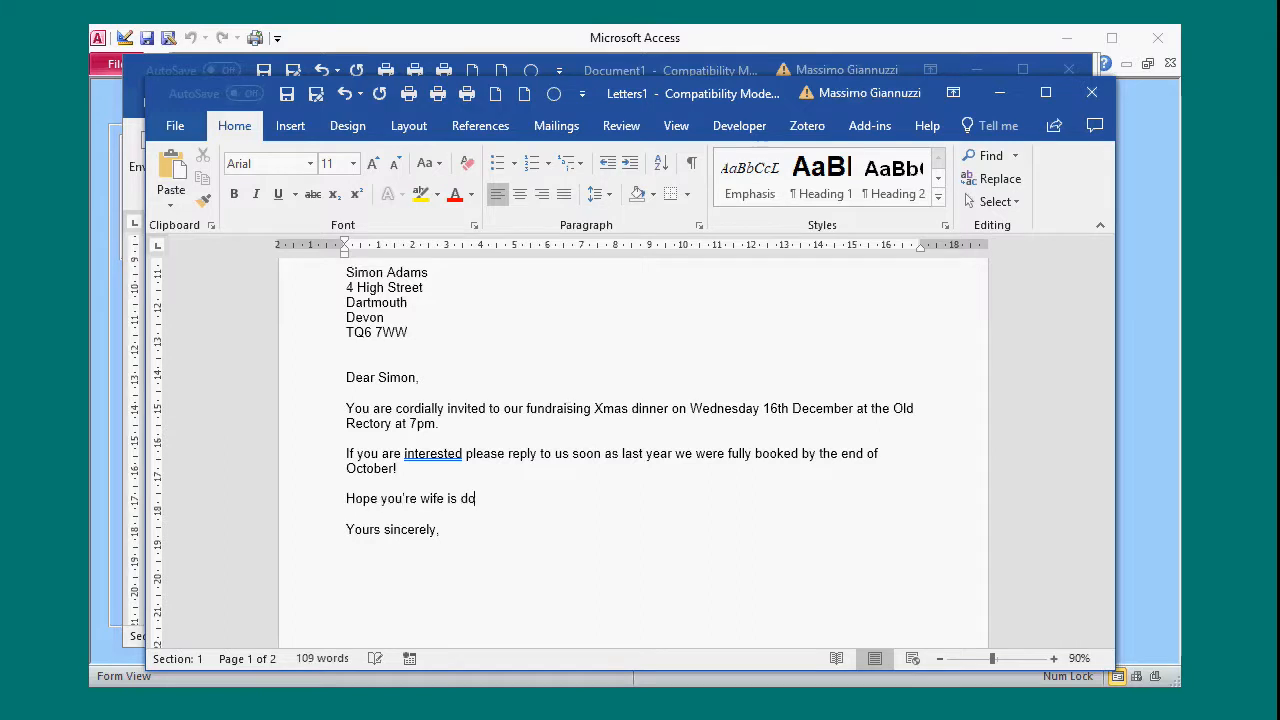
{"action": "type", "text": "ing better"}
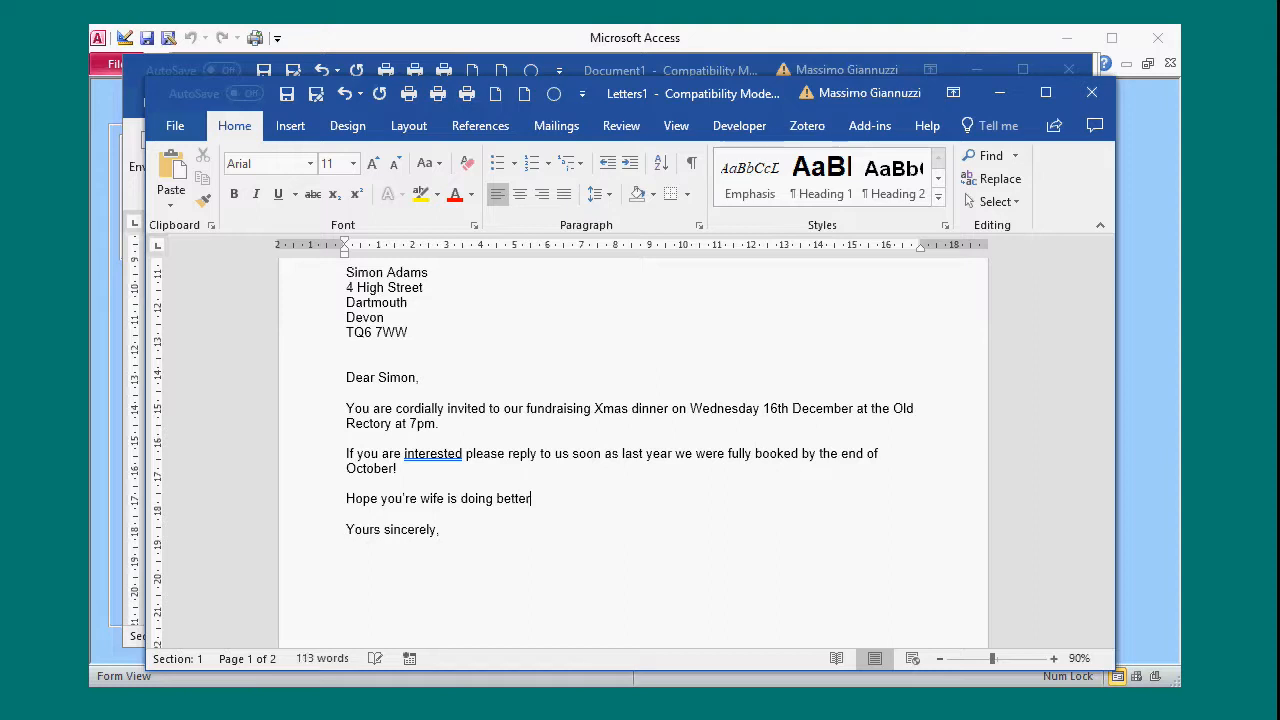
{"action": "type", "text": " this we"}
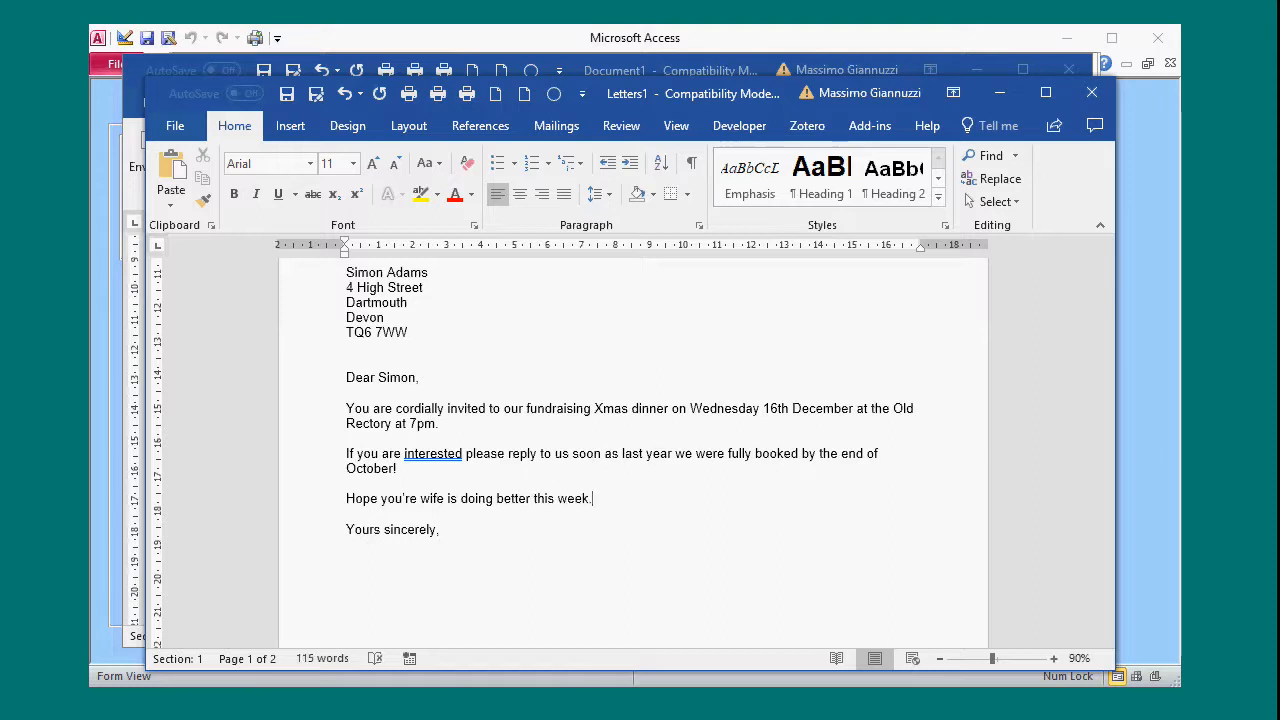
{"action": "type", "text": "ek."}
Step: Look at the print option for the merged letters and return to the document
{"action": "left_click", "coordinate": [175, 125]}
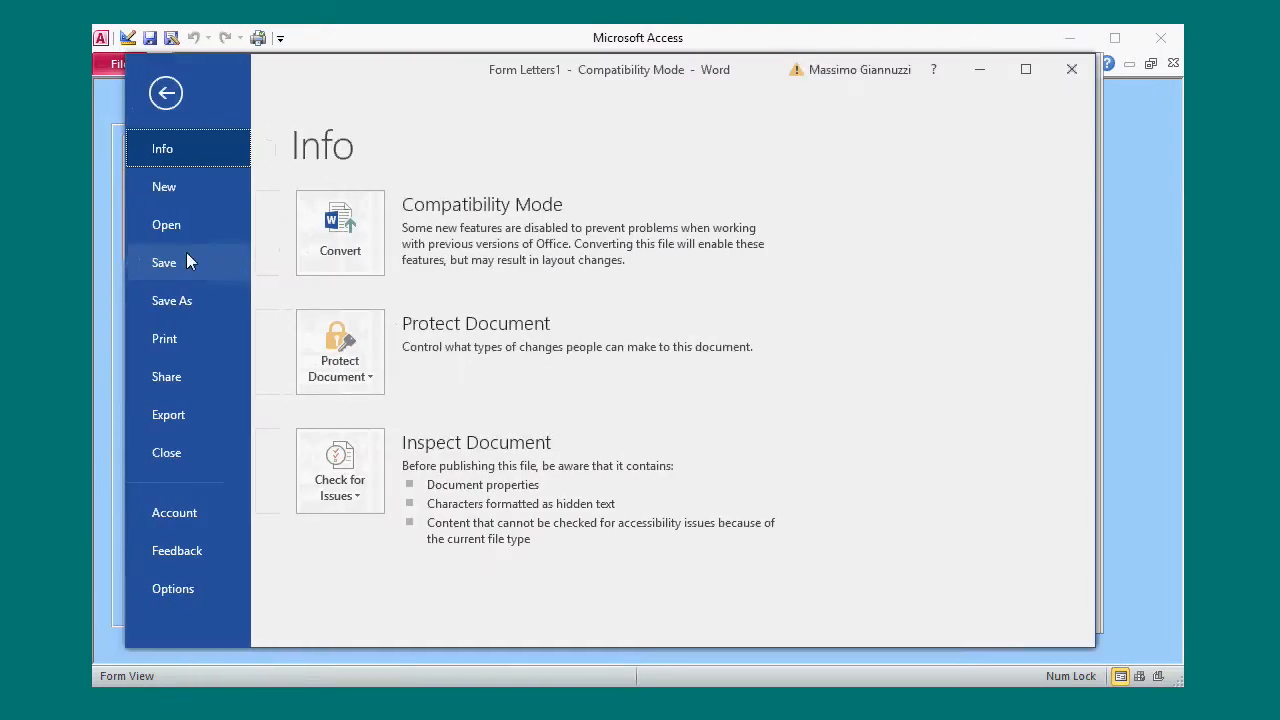
{"action": "left_click", "coordinate": [164, 336]}
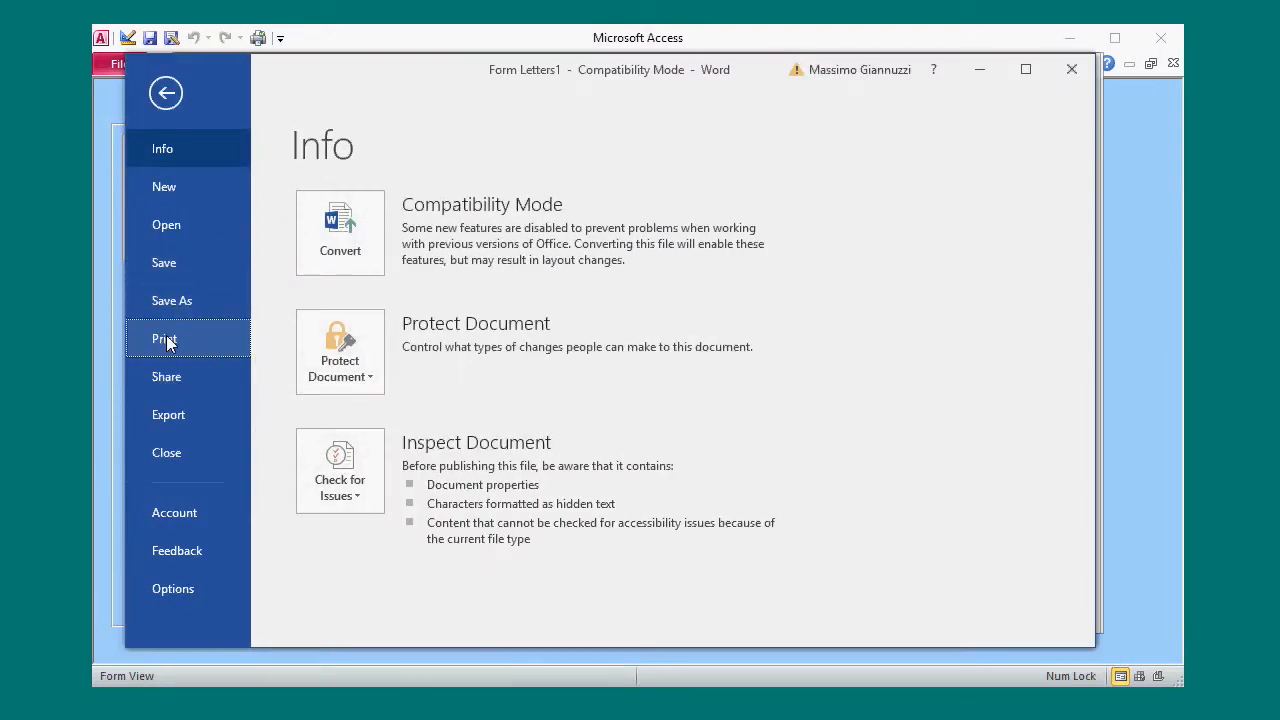
{"action": "left_click", "coordinate": [166, 94]}
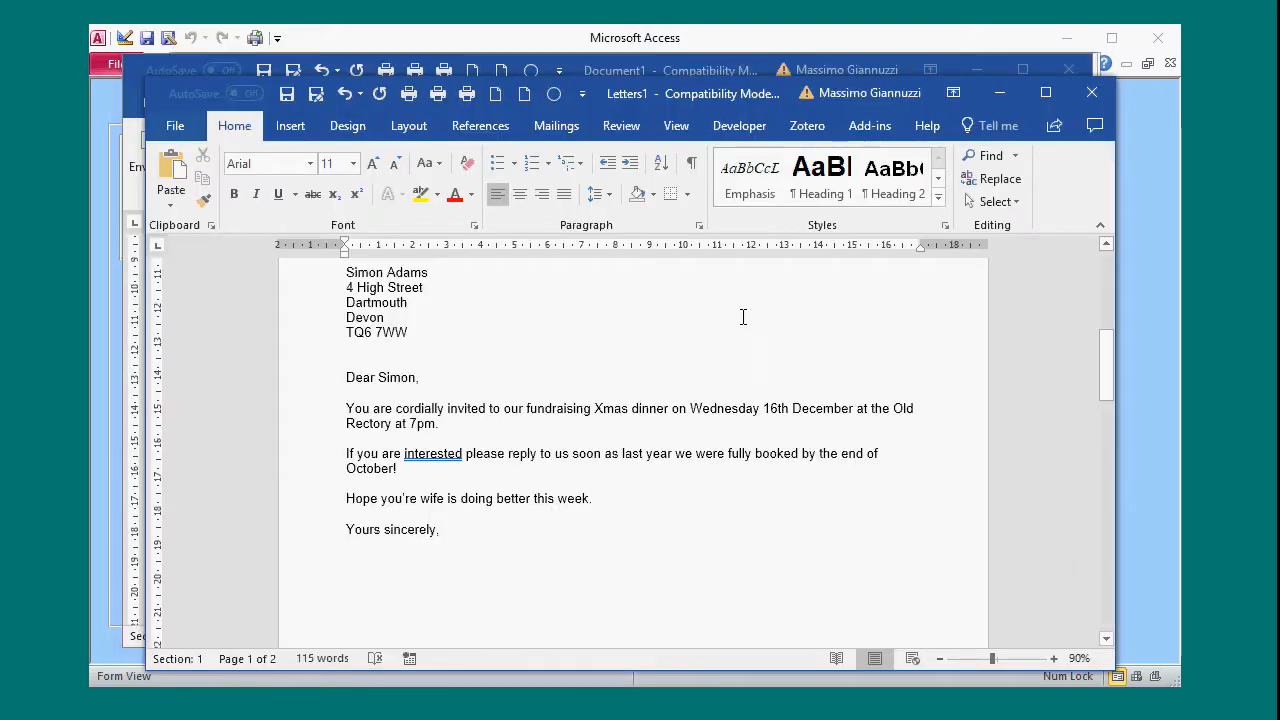
Step: Close the merged letters and the letter template document without saving either one
{"action": "left_click", "coordinate": [1090, 94]}
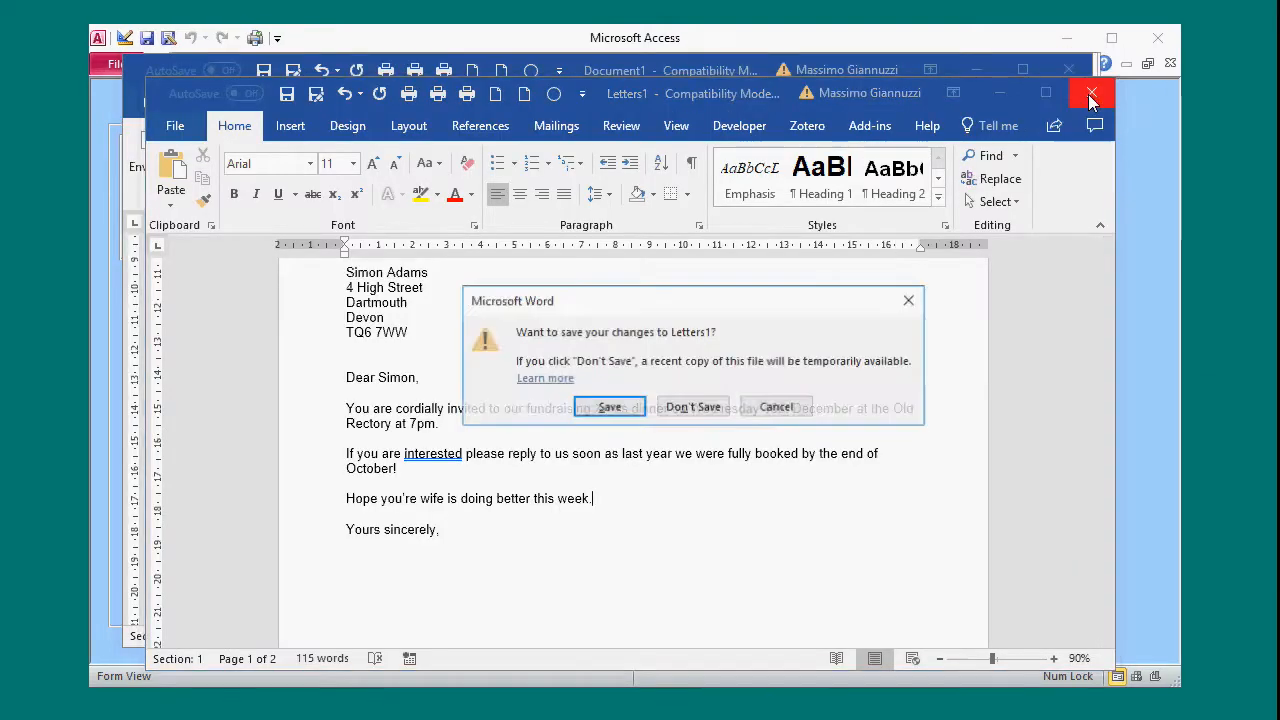
{"action": "left_click", "coordinate": [689, 408]}
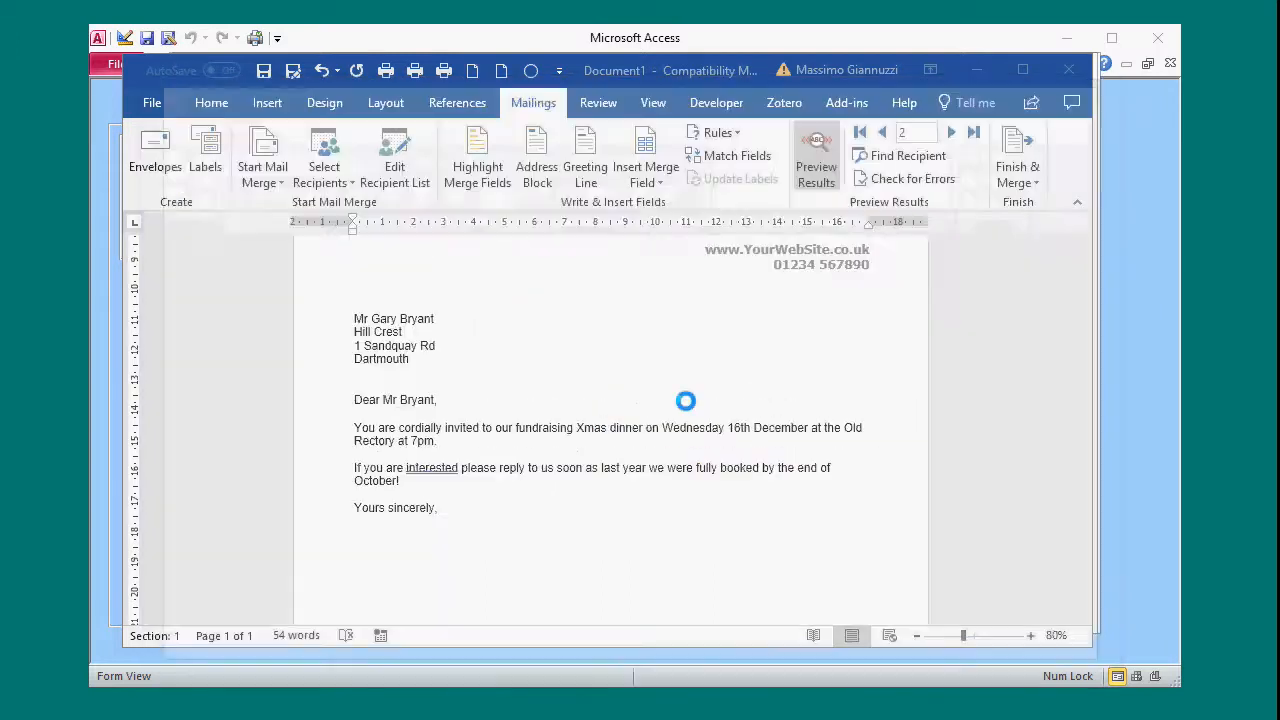
{"action": "left_click", "coordinate": [1069, 70]}
{"action": "left_click", "coordinate": [688, 391]}
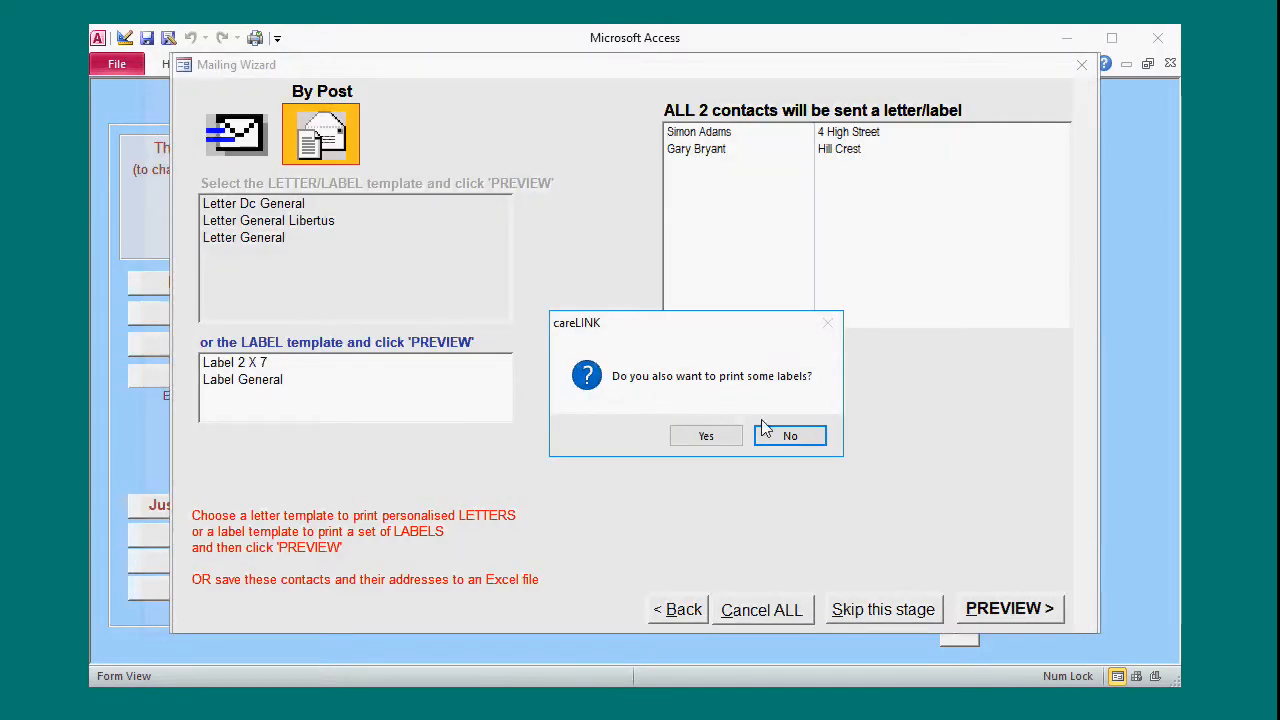
Step: Decline printing labels and record the postal mailing in each contact's history as Postal Bulk Mailing with the existing note
{"action": "left_click", "coordinate": [790, 438]}
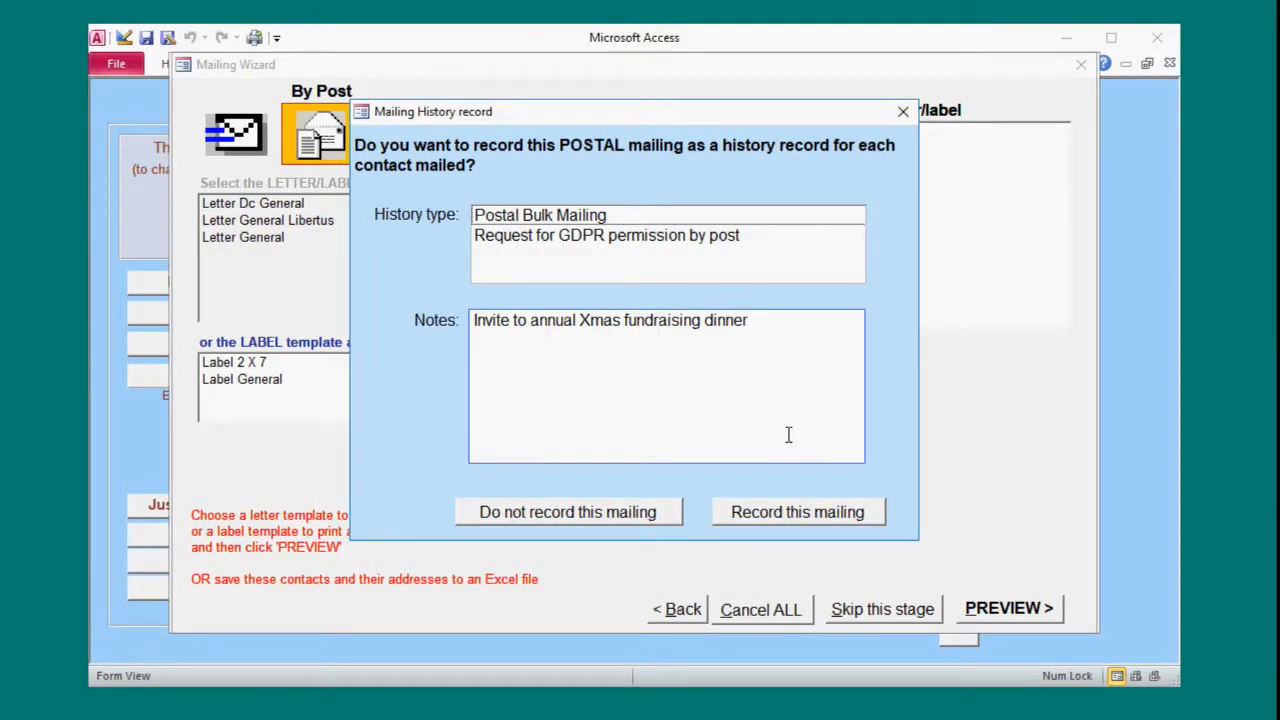
{"action": "left_click", "coordinate": [575, 218]}
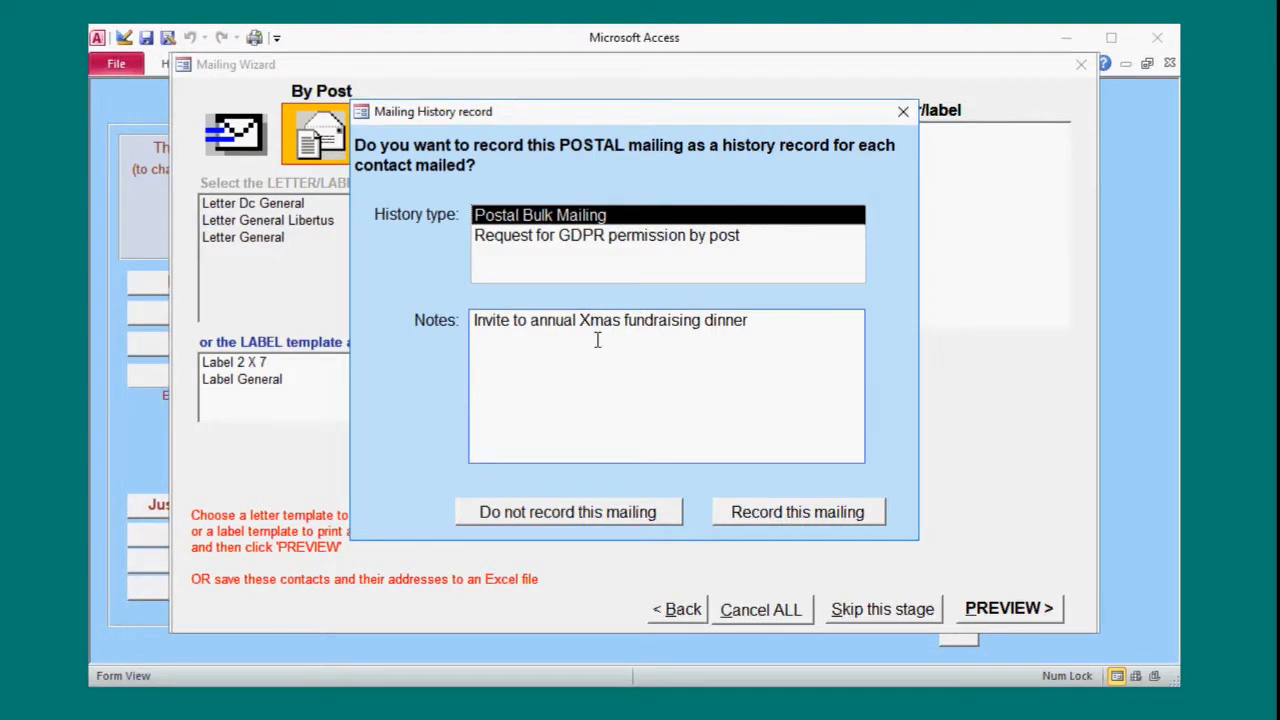
{"action": "left_click", "coordinate": [768, 513]}
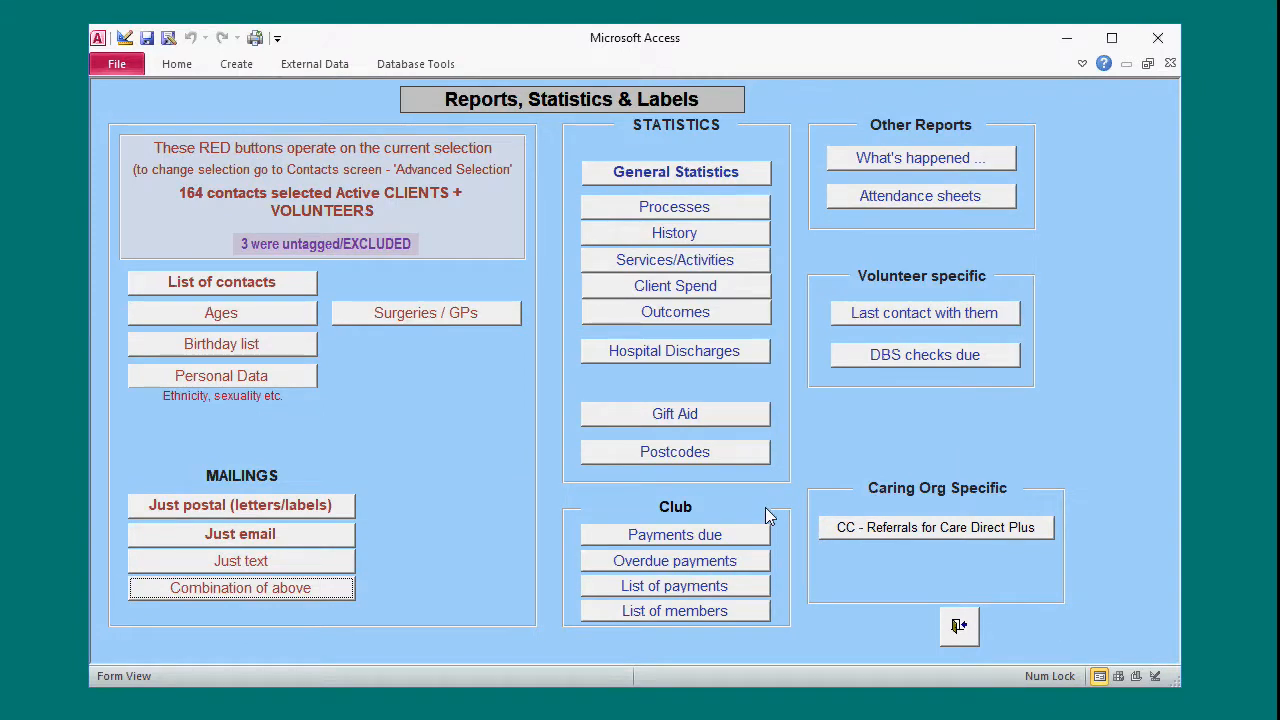
Step: Return to the contact record and display the hidden bulk mailing entries in its history
{"action": "left_click", "coordinate": [960, 627]}
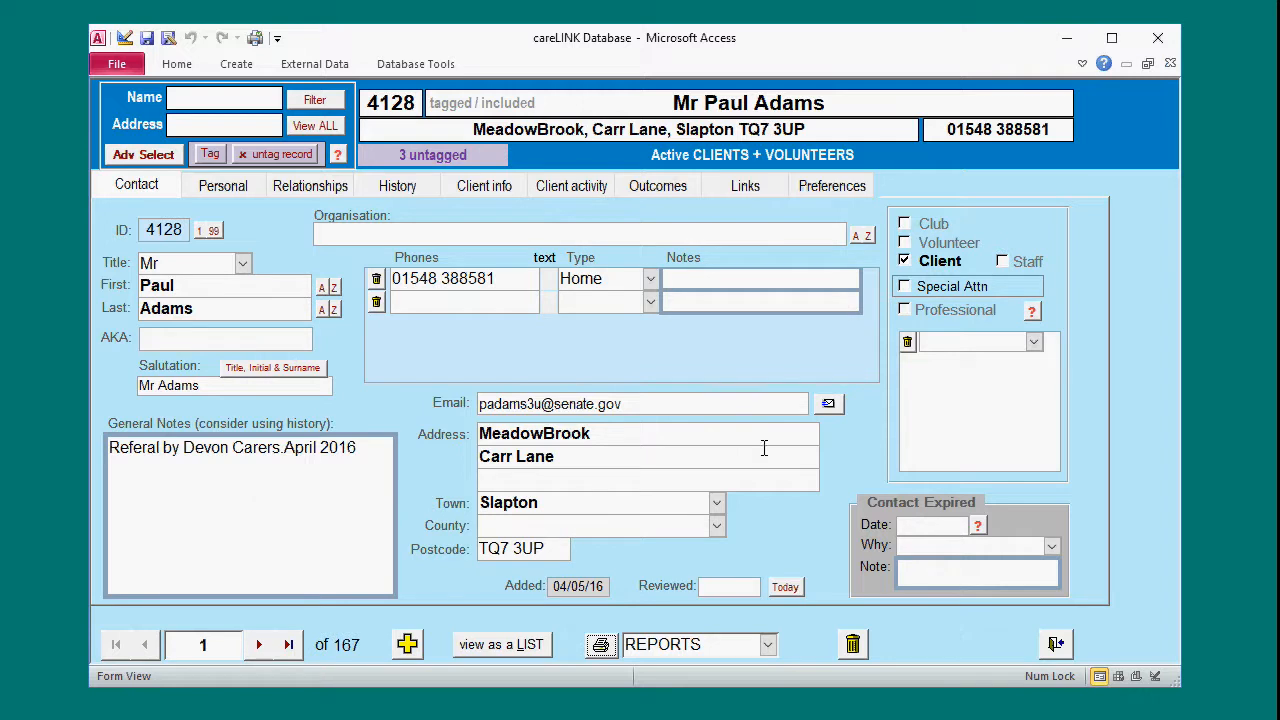
{"action": "left_click", "coordinate": [397, 188]}
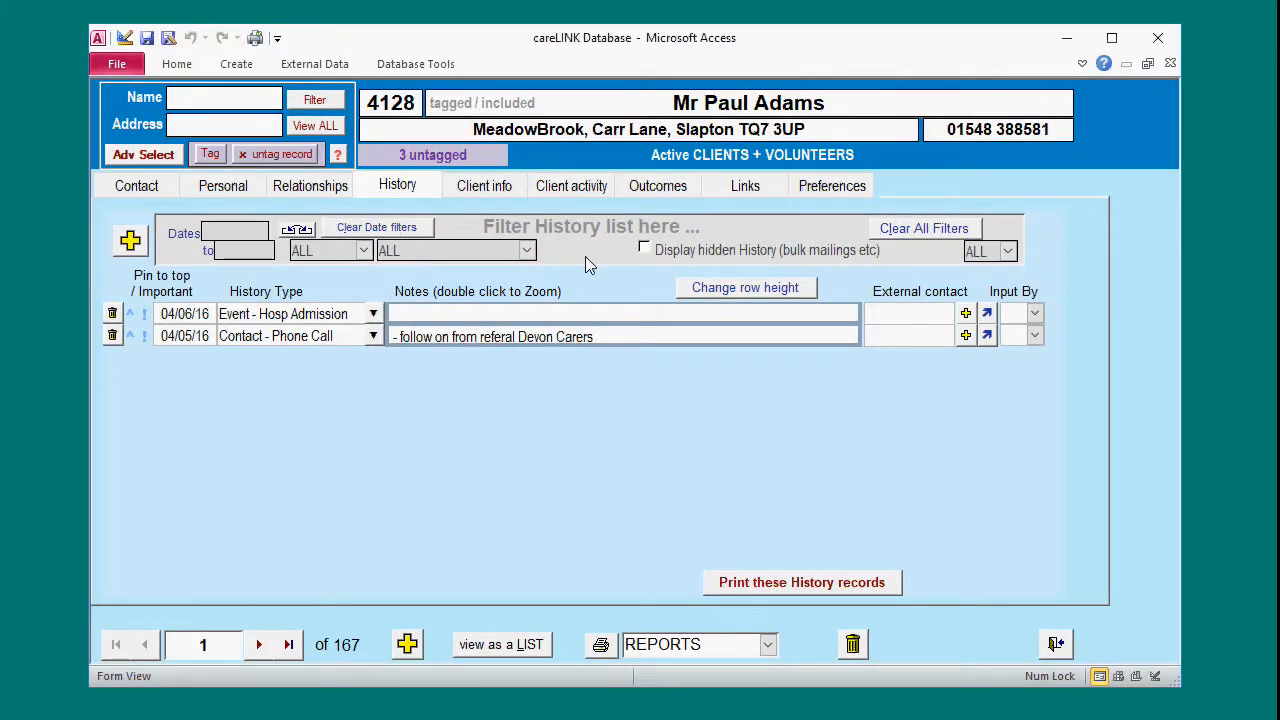
{"action": "left_click", "coordinate": [644, 250]}
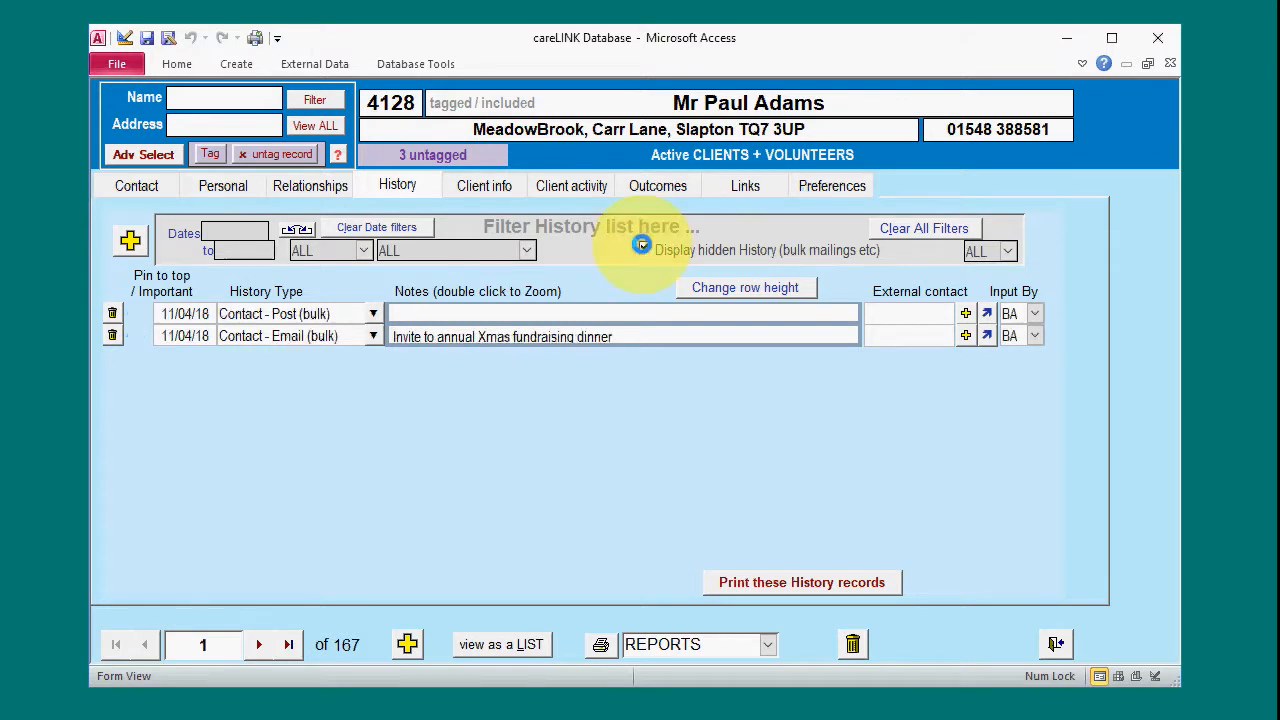